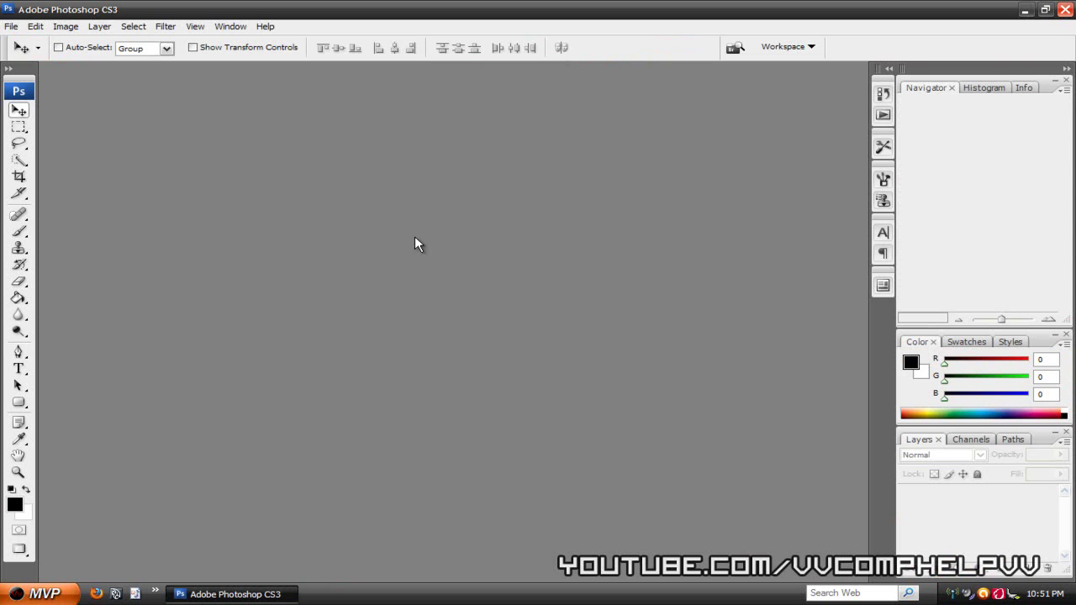
Step: Start a new document with a transparent background and 1280 × 720 px size
{"action": "left_click", "coordinate": [13, 26]}
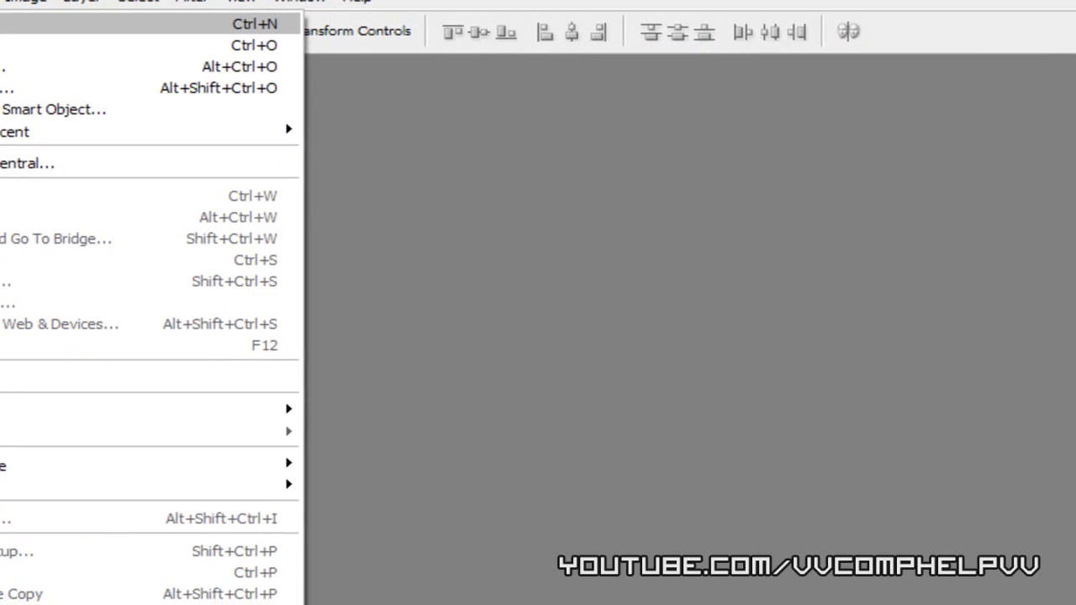
{"action": "left_click", "coordinate": [42, 39]}
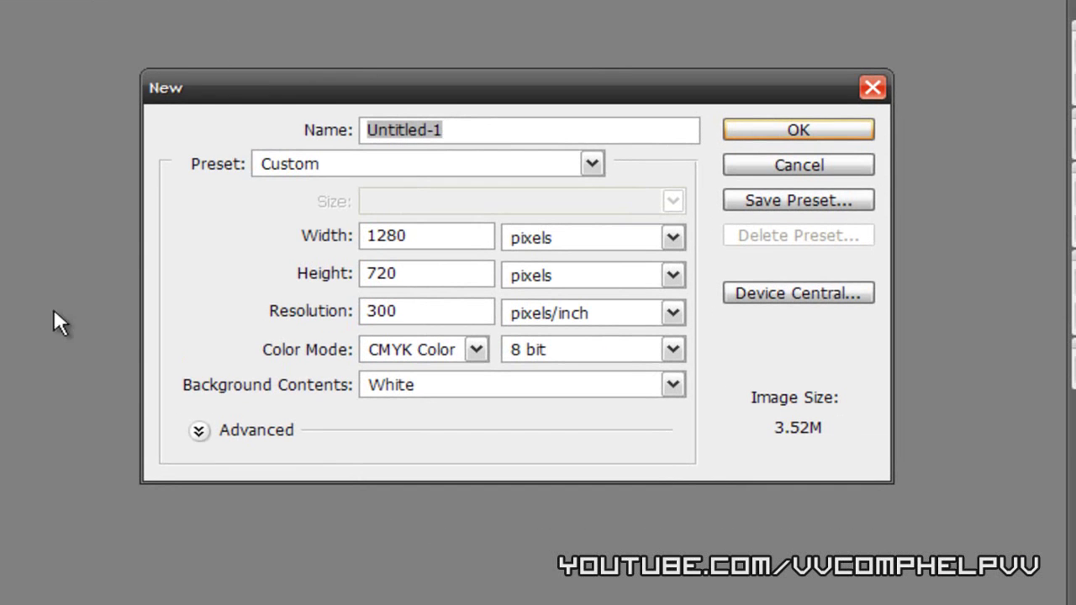
{"action": "left_click", "coordinate": [424, 385]}
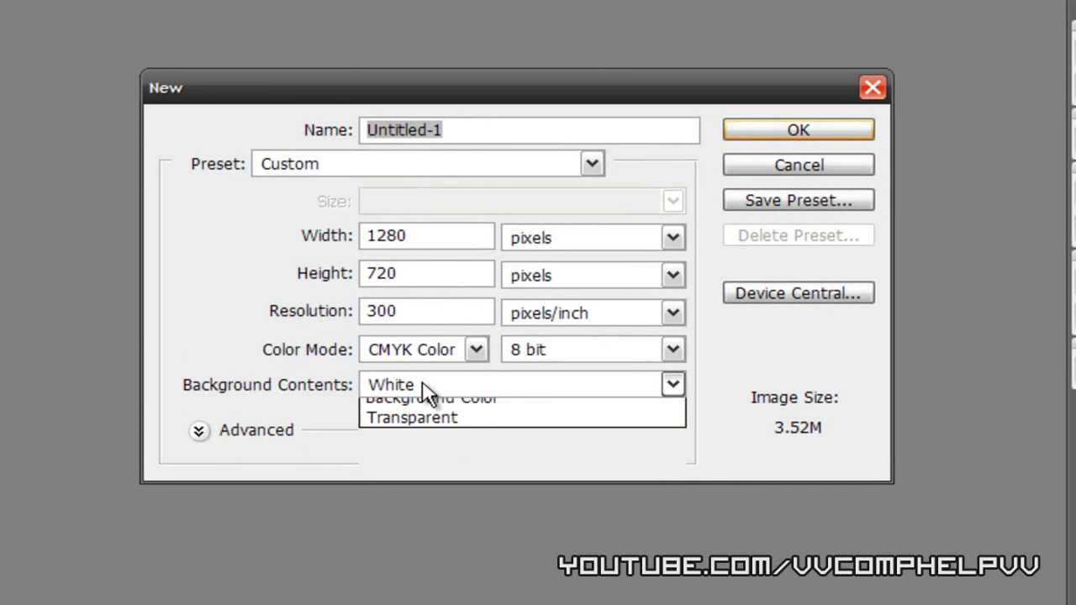
{"action": "left_click", "coordinate": [459, 450]}
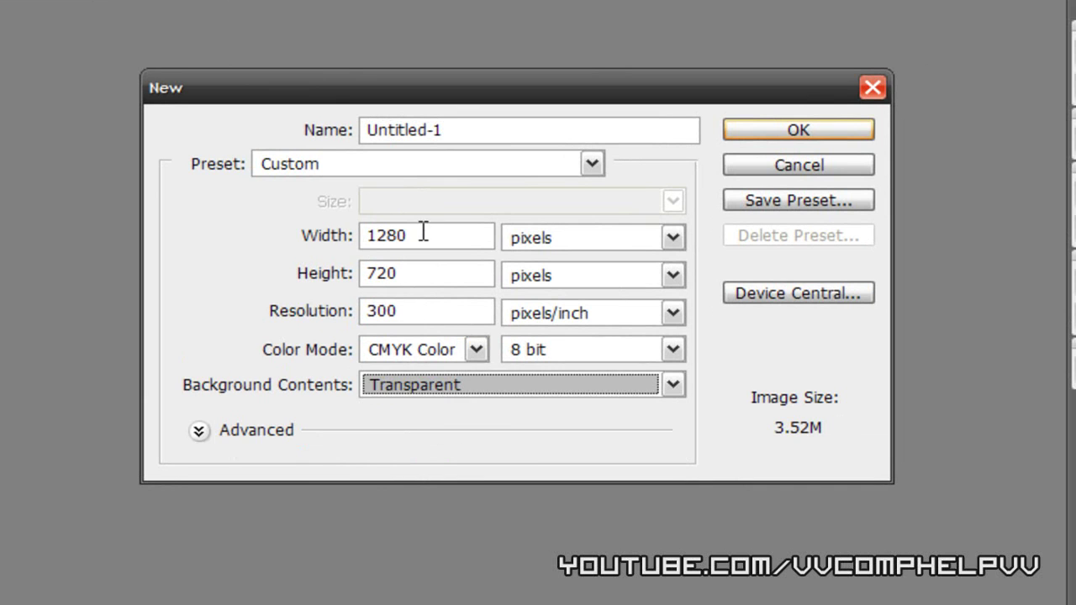
{"action": "left_click", "coordinate": [427, 228]}
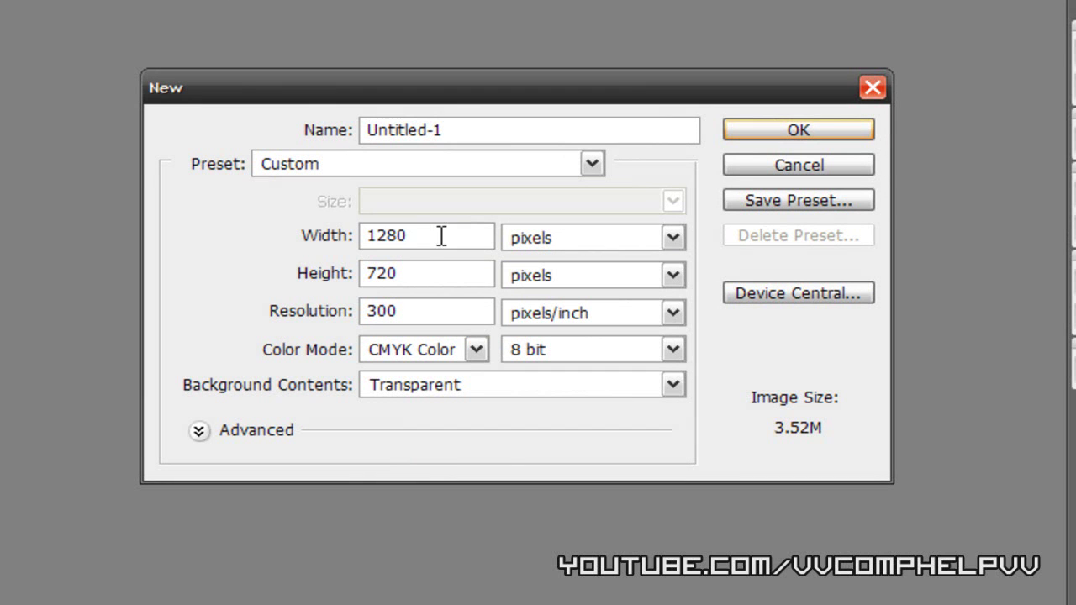
{"action": "left_click_drag", "start_coordinate": [444, 238], "coordinate": [271, 238]}
{"action": "left_click", "coordinate": [435, 235]}
{"action": "left_click_drag", "start_coordinate": [454, 238], "coordinate": [303, 247]}
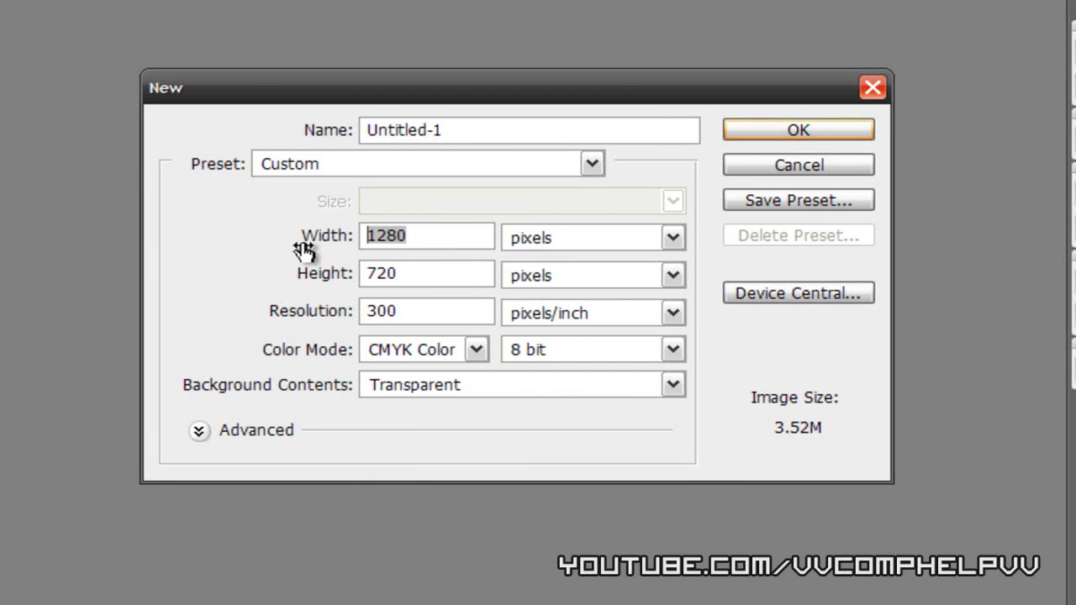
{"action": "left_click_drag", "start_coordinate": [449, 279], "coordinate": [342, 282]}
{"action": "left_click", "coordinate": [436, 269]}
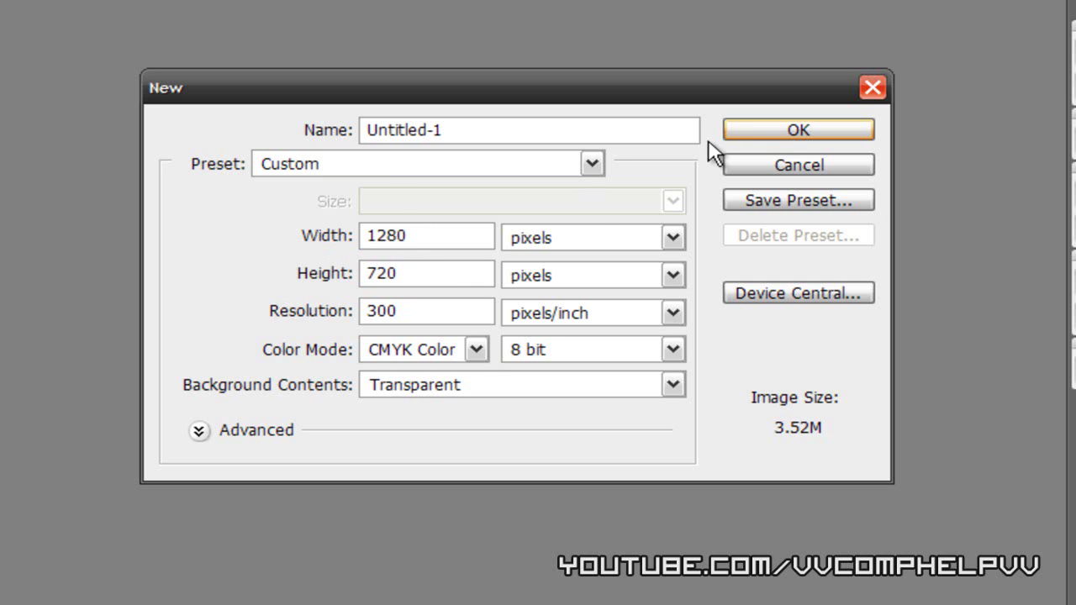
Step: Set the new document's colour mode to RGB Color and create it
{"action": "left_click", "coordinate": [409, 351]}
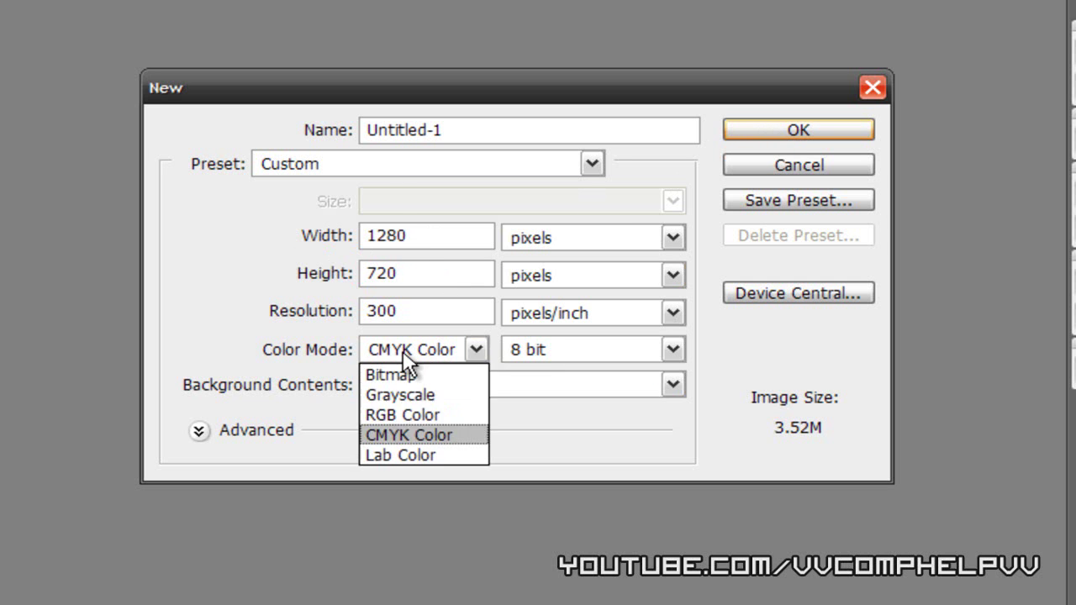
{"action": "left_click", "coordinate": [404, 351]}
{"action": "left_click", "coordinate": [403, 351]}
{"action": "left_click", "coordinate": [433, 405]}
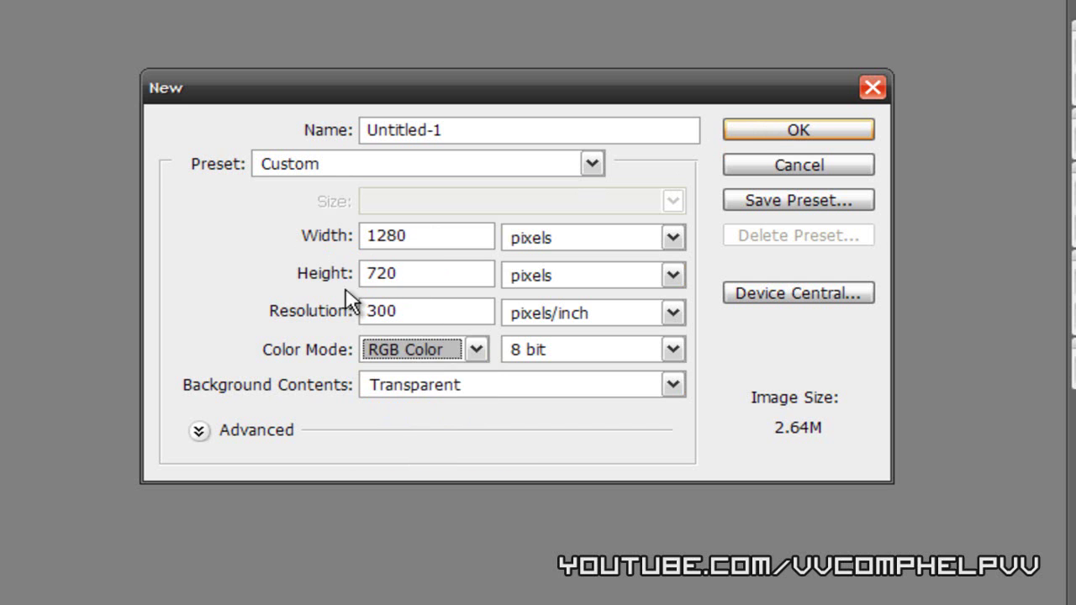
{"action": "left_click", "coordinate": [300, 288]}
{"action": "left_click", "coordinate": [830, 126]}
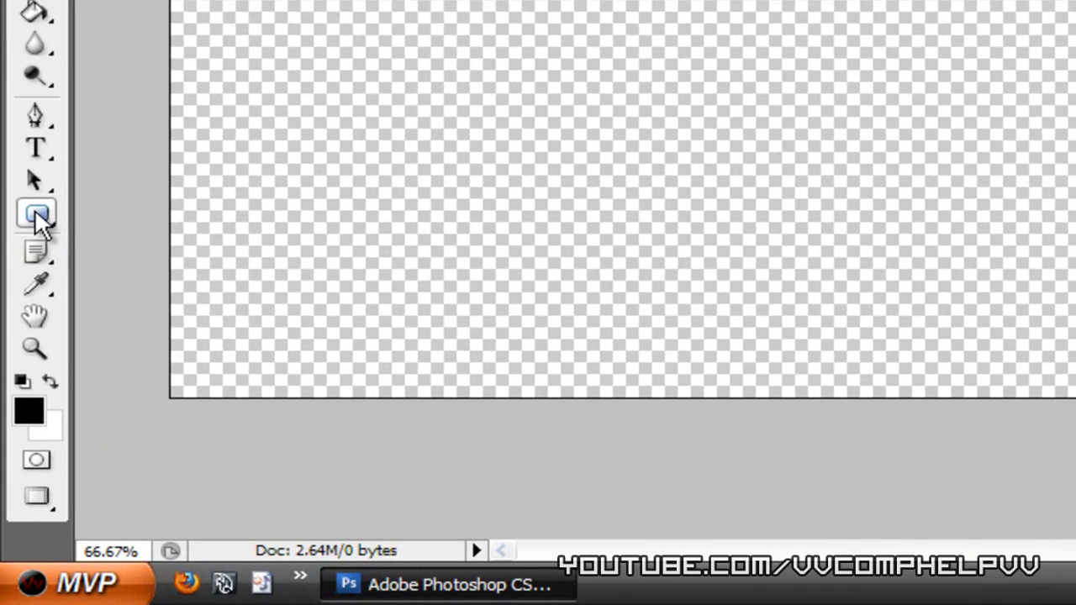
Step: Draw a black 10 px-radius rounded rectangle across the lower-left of the canvas
{"action": "left_click", "coordinate": [18, 402]}
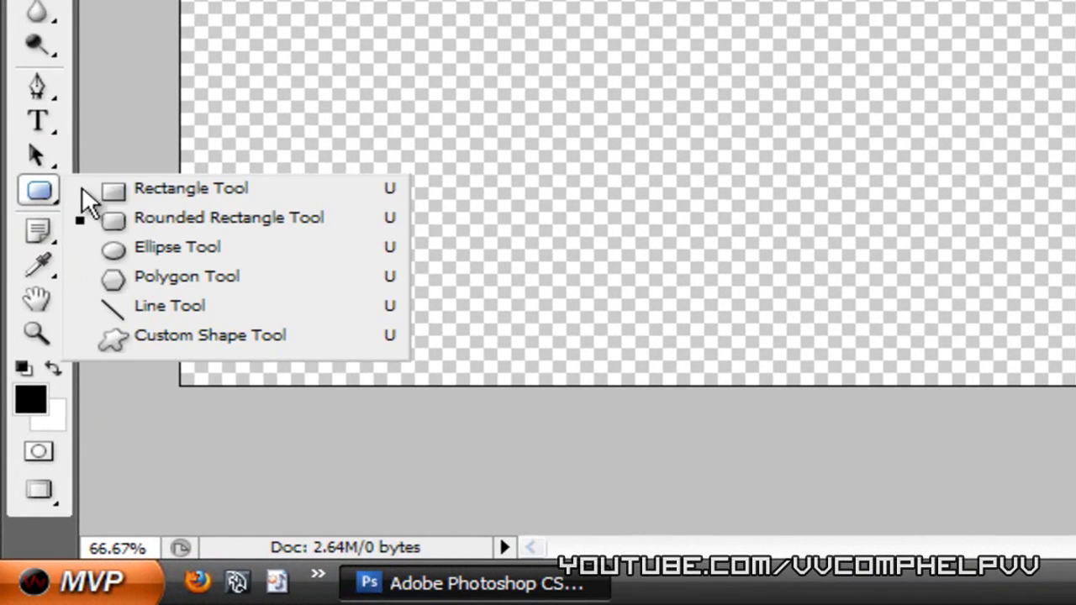
{"action": "left_click", "coordinate": [211, 220]}
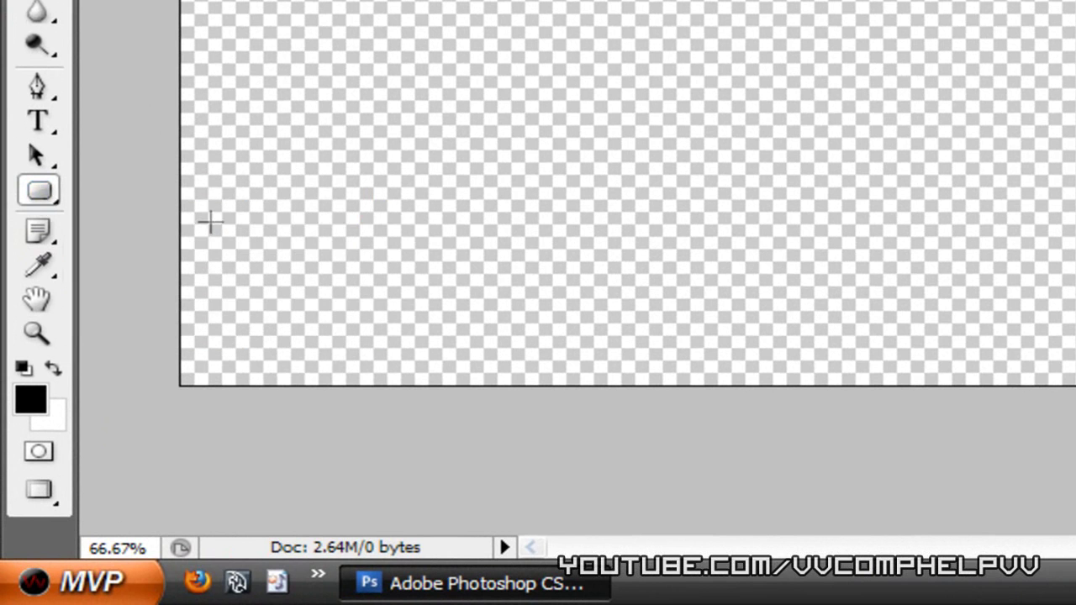
{"action": "left_click", "coordinate": [45, 184]}
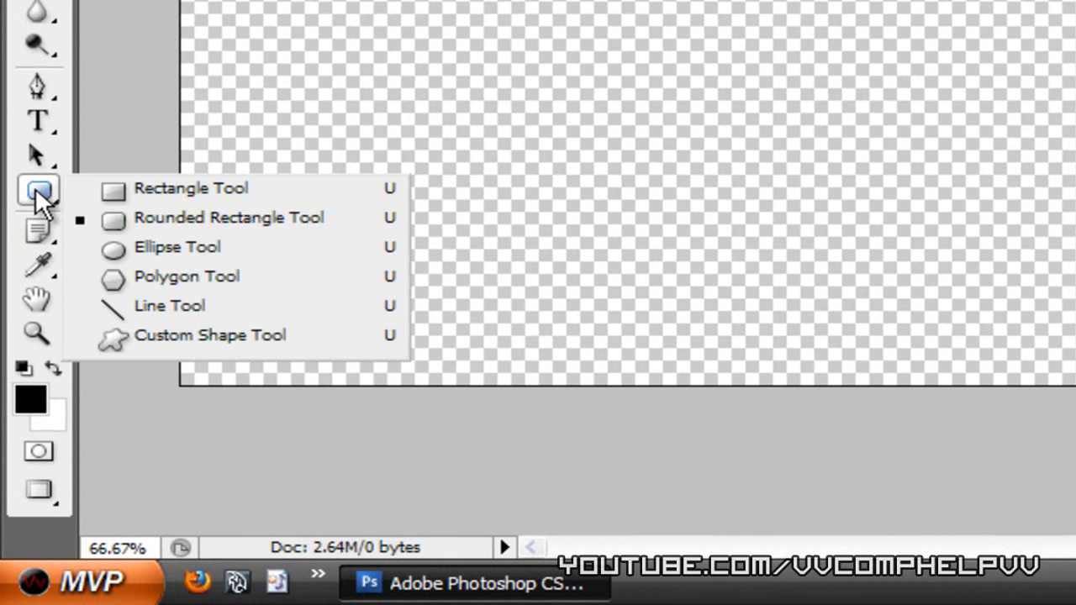
{"action": "left_click", "coordinate": [243, 218]}
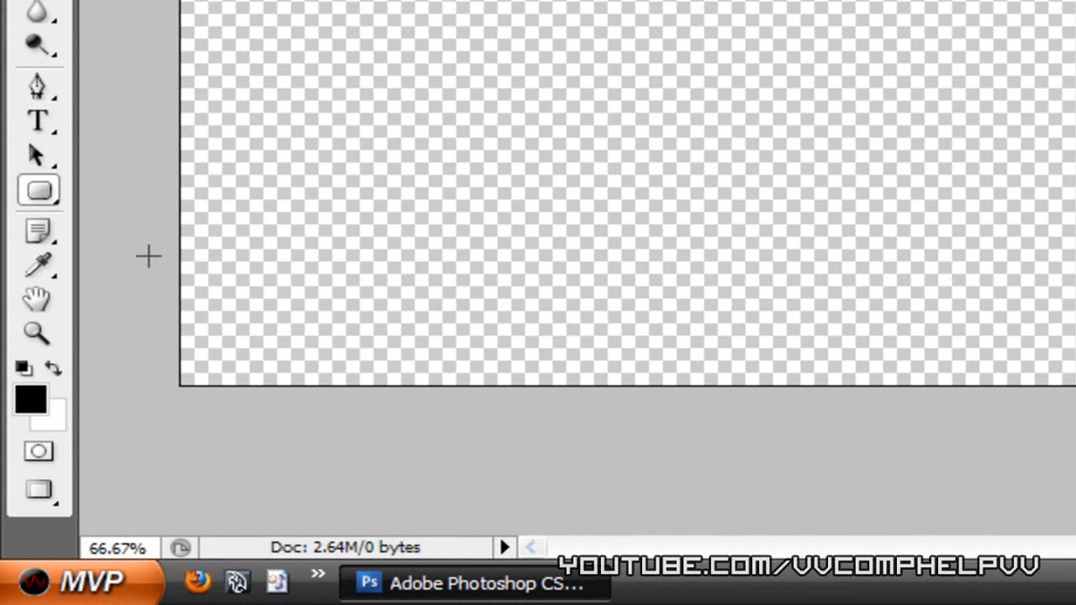
{"action": "left_click_drag", "start_coordinate": [148, 256], "coordinate": [965, 393]}
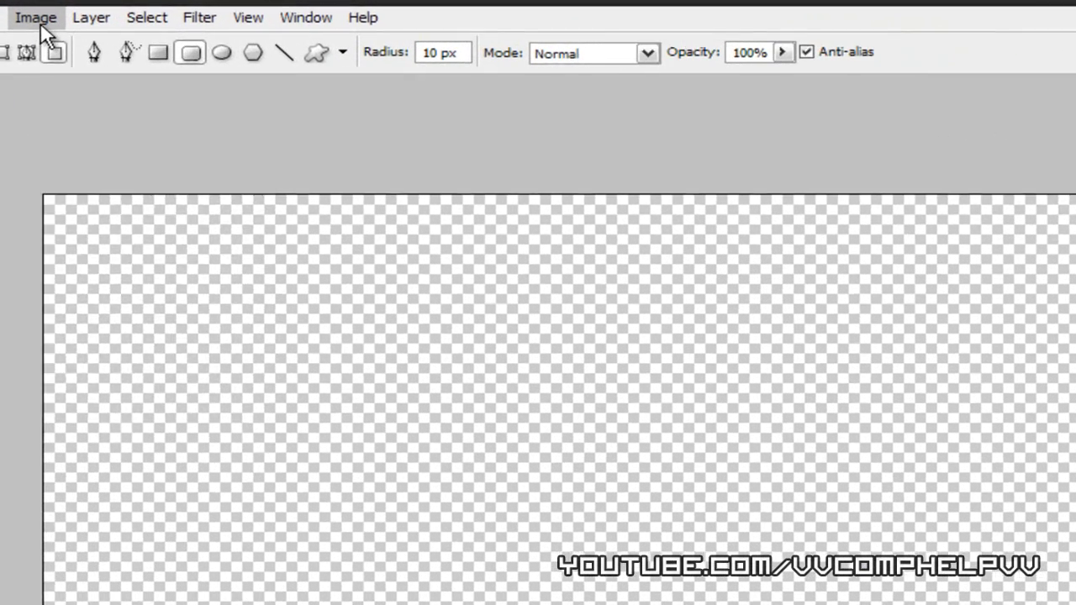
Step: Trim all sides of the canvas by top-left pixel colour, leaving just the black bar
{"action": "left_click", "coordinate": [83, 26]}
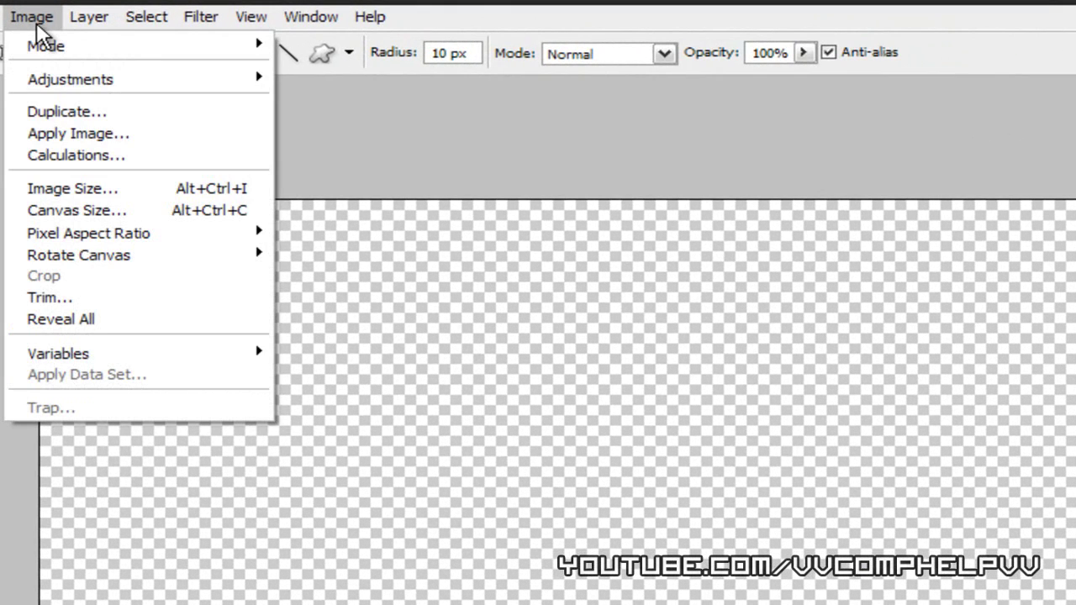
{"action": "left_click", "coordinate": [88, 299]}
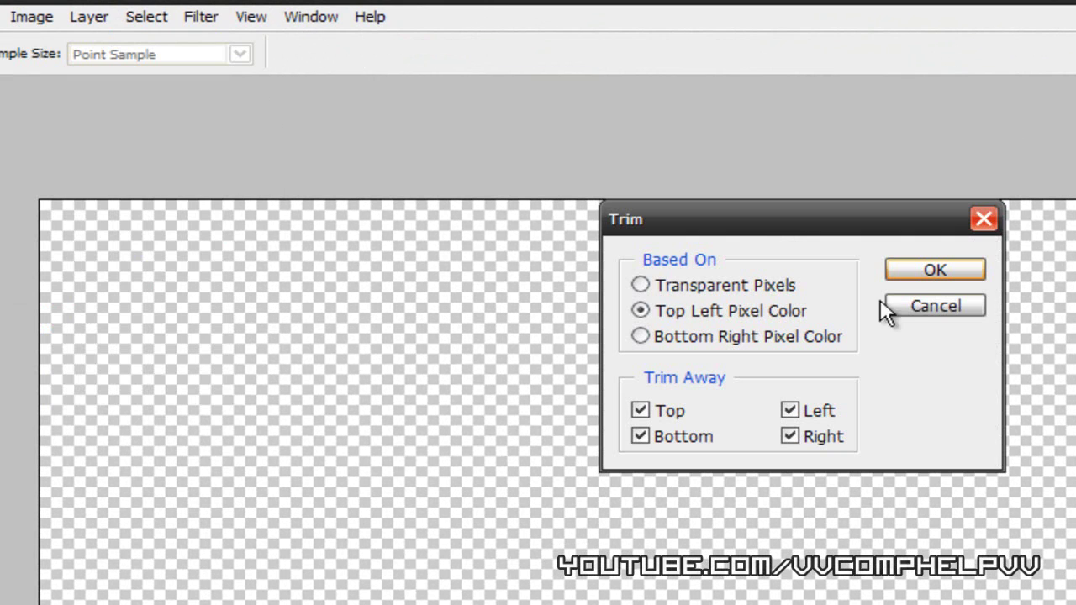
{"action": "left_click", "coordinate": [940, 268]}
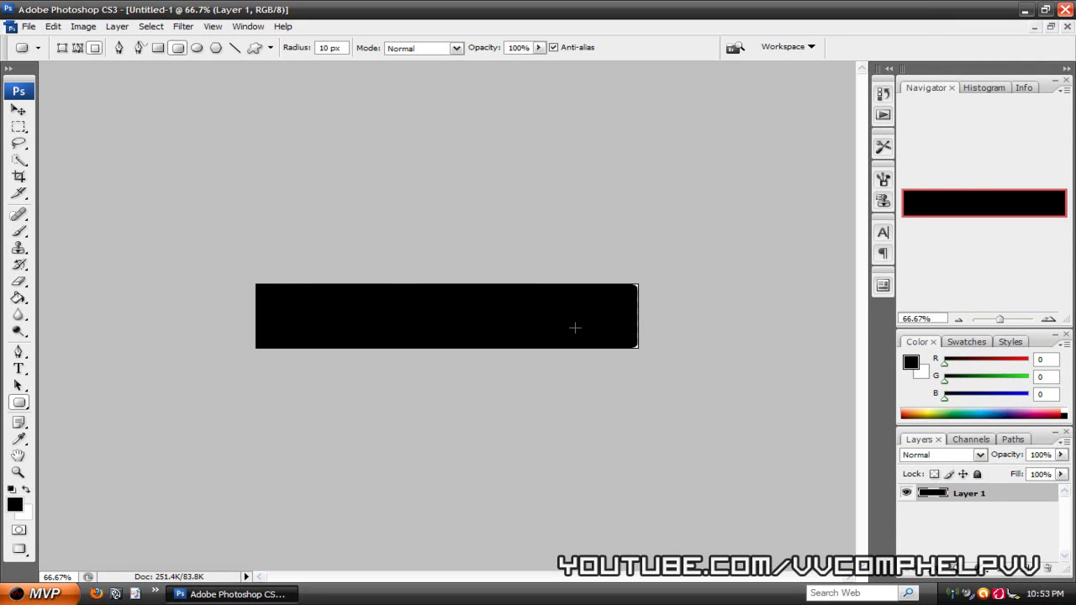
Step: Add a Gradient Overlay to Layer 1 and open its gradient colours for editing
{"action": "right_click", "coordinate": [981, 494]}
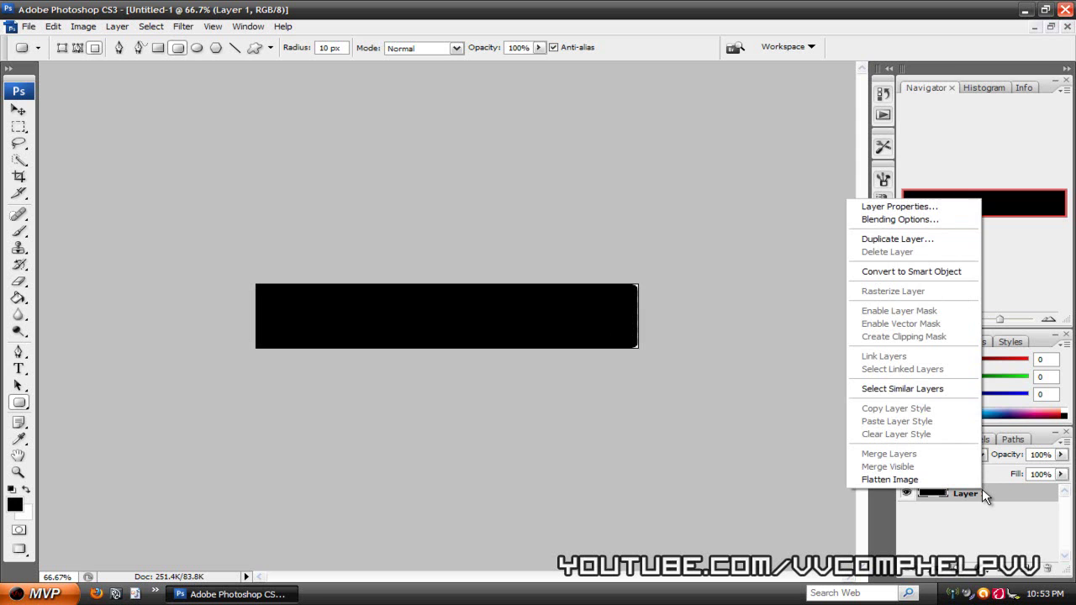
{"action": "left_click", "coordinate": [933, 218]}
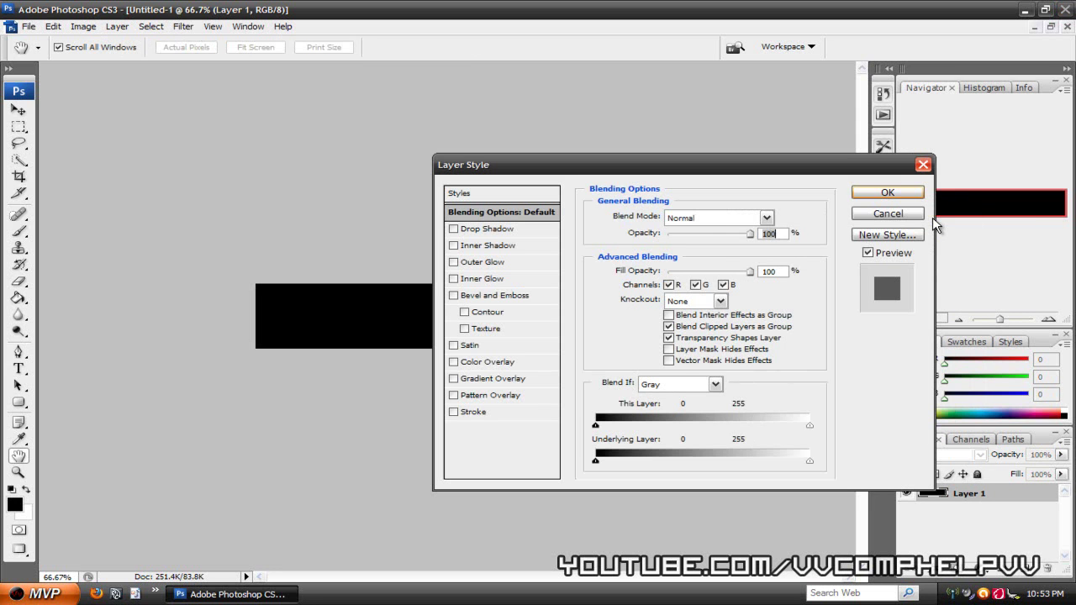
{"action": "left_click", "coordinate": [521, 378]}
{"action": "left_click_drag", "start_coordinate": [618, 164], "coordinate": [808, 56]}
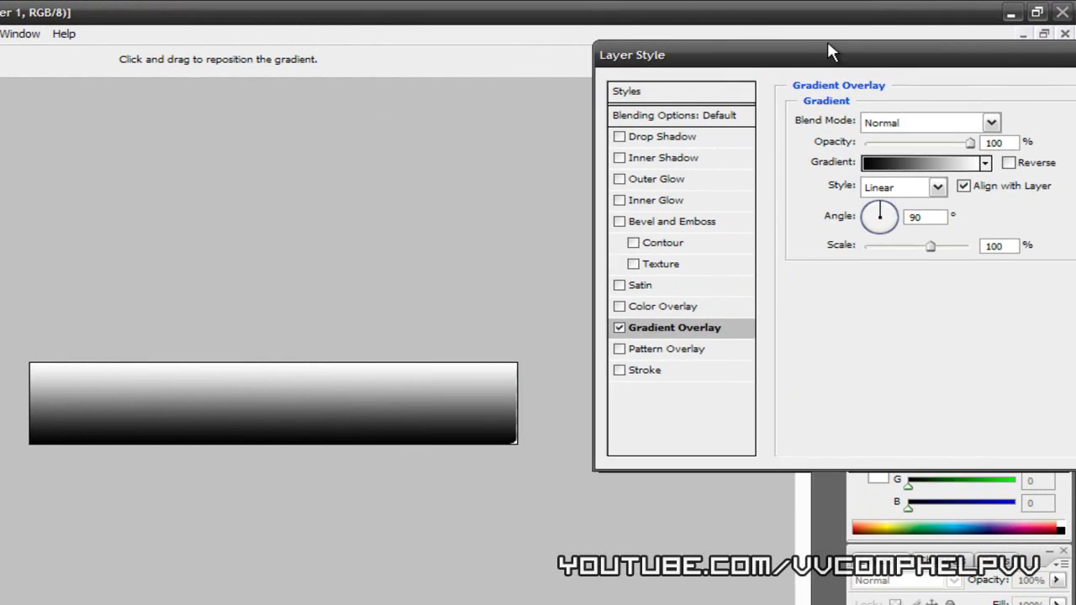
{"action": "left_click", "coordinate": [867, 170]}
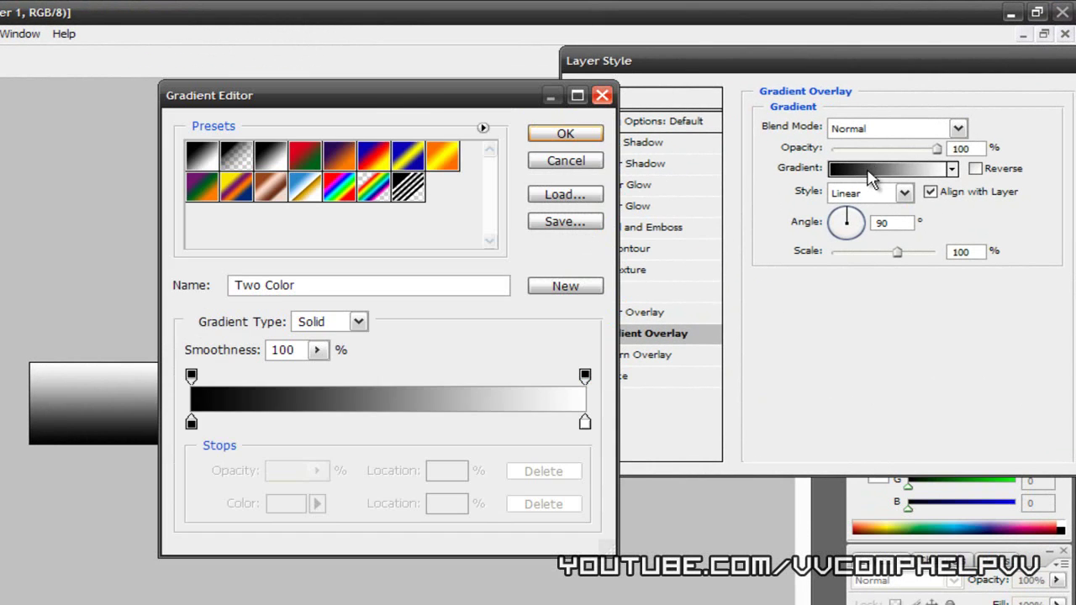
{"action": "left_click_drag", "start_coordinate": [361, 96], "coordinate": [759, 49]}
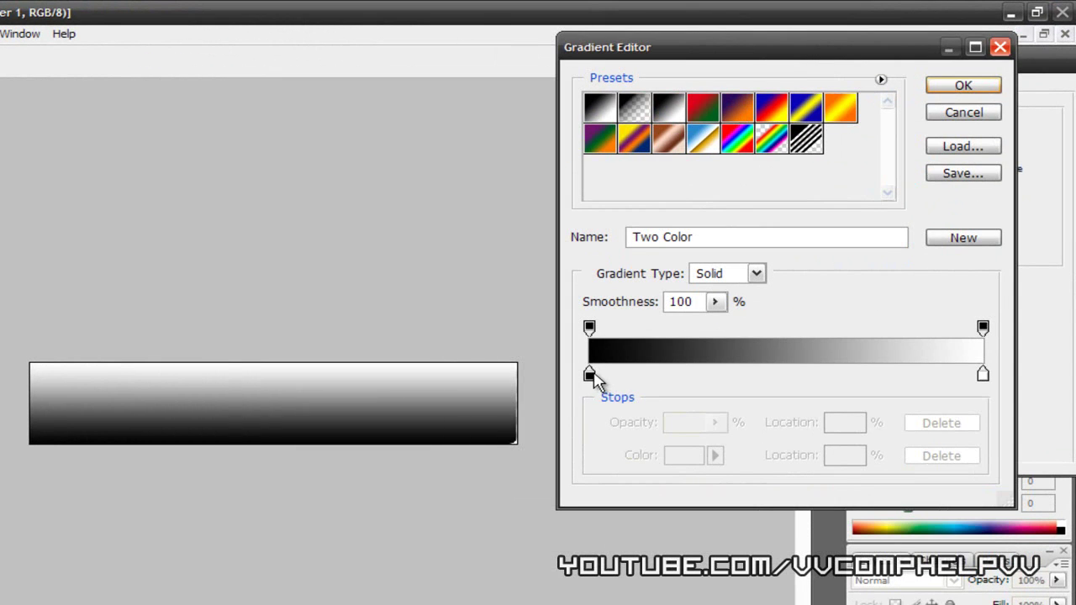
Step: Make the gradient's left colour stop teal (00adbc)
{"action": "left_click", "coordinate": [589, 375]}
{"action": "double_click", "coordinate": [589, 376]}
{"action": "left_click_drag", "start_coordinate": [390, 144], "coordinate": [815, 34]}
{"action": "left_click", "coordinate": [838, 160]}
{"action": "left_click", "coordinate": [810, 107]}
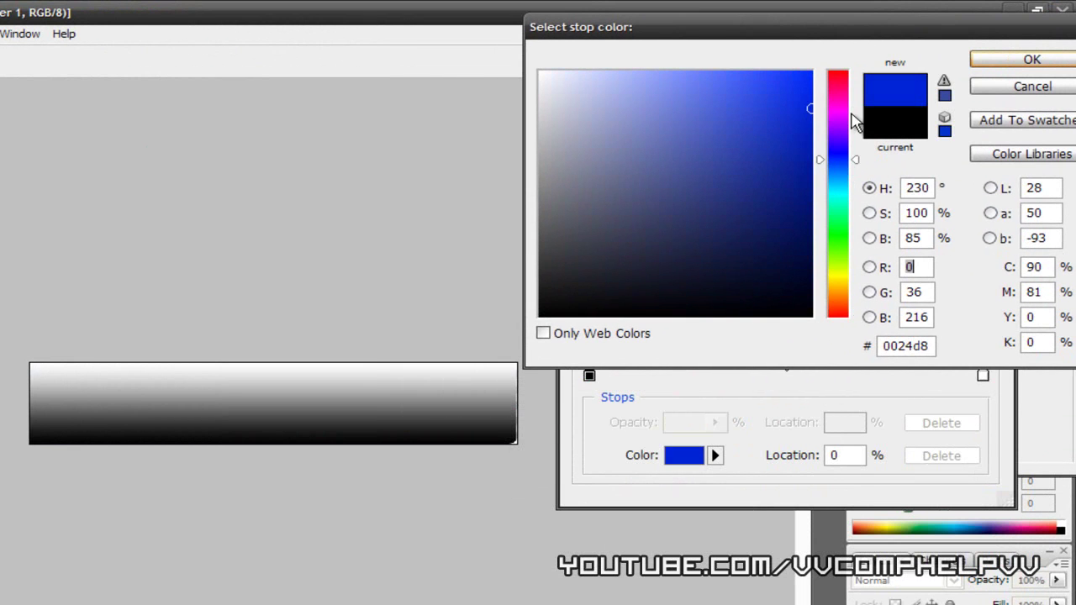
{"action": "left_click", "coordinate": [810, 181]}
{"action": "left_click", "coordinate": [838, 200]}
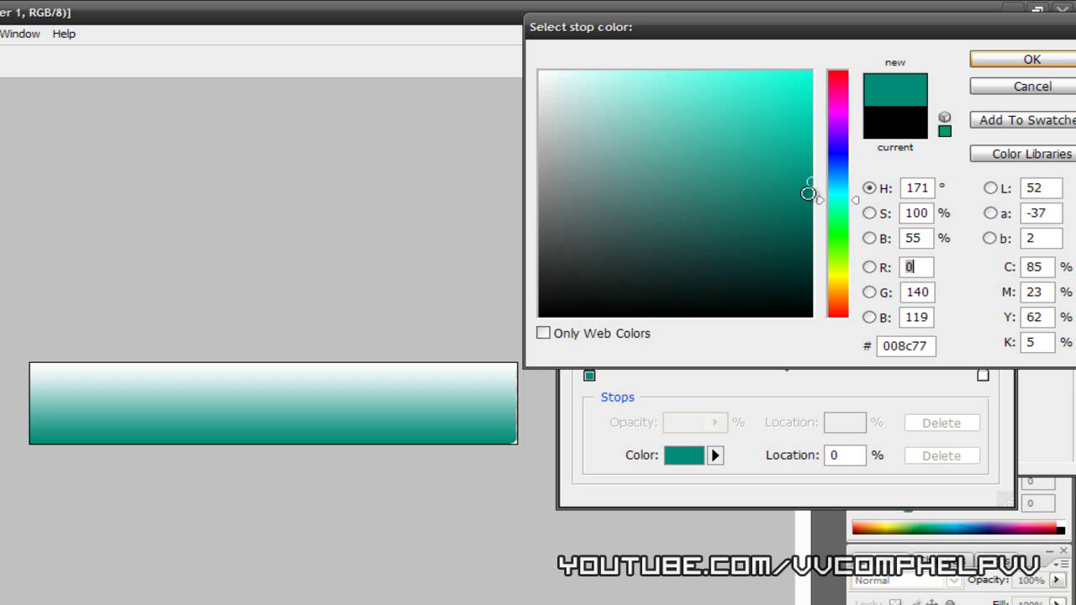
{"action": "left_click", "coordinate": [833, 191]}
{"action": "left_click", "coordinate": [810, 83]}
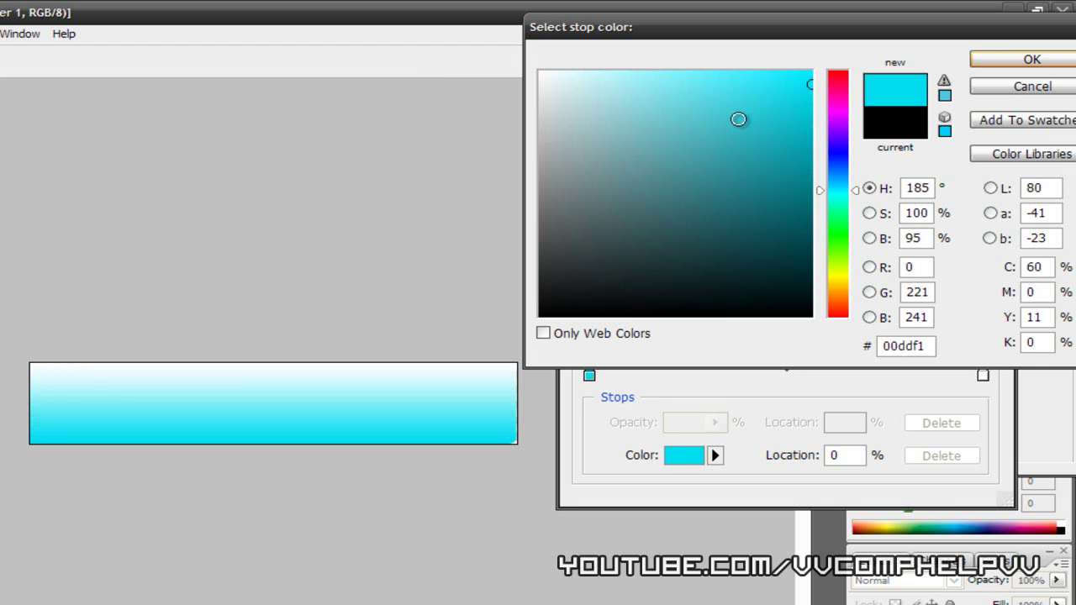
{"action": "mouse_move", "coordinate": [765, 117]}
{"action": "left_mouse_down"}
{"action": "mouse_move", "coordinate": [828, 72]}
{"action": "mouse_move", "coordinate": [841, 79]}
{"action": "mouse_move", "coordinate": [739, 113]}
{"action": "mouse_move", "coordinate": [851, 81]}
{"action": "mouse_move", "coordinate": [802, 135]}
{"action": "mouse_move", "coordinate": [859, 148]}
{"action": "left_mouse_up"}
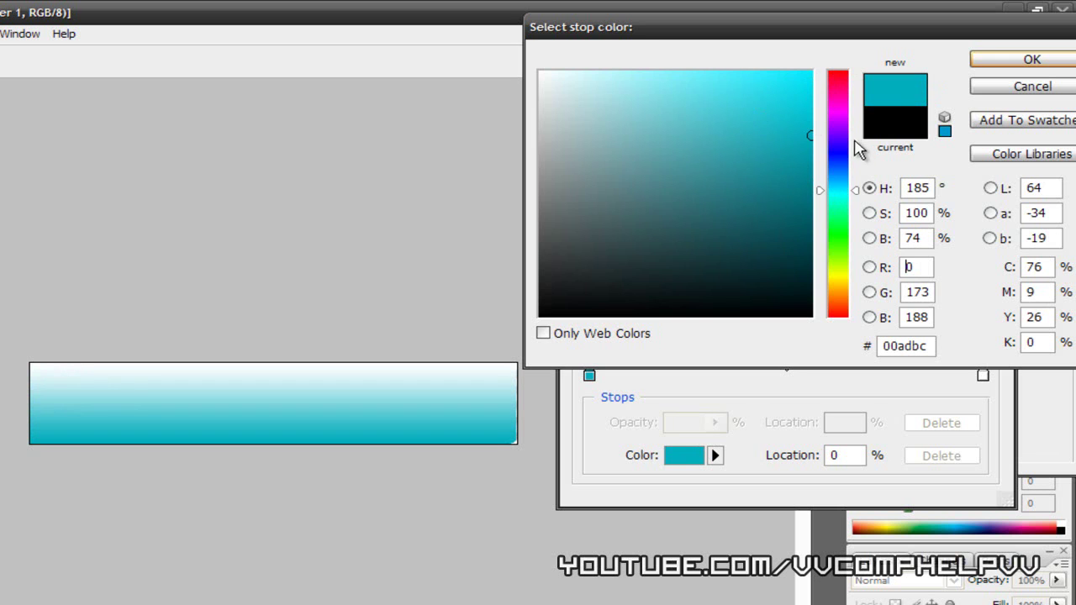
{"action": "left_click", "coordinate": [1005, 62]}
Step: Make the right stop deep blue (0026cb) and apply the teal-to-blue gradient overlay
{"action": "double_click", "coordinate": [983, 375]}
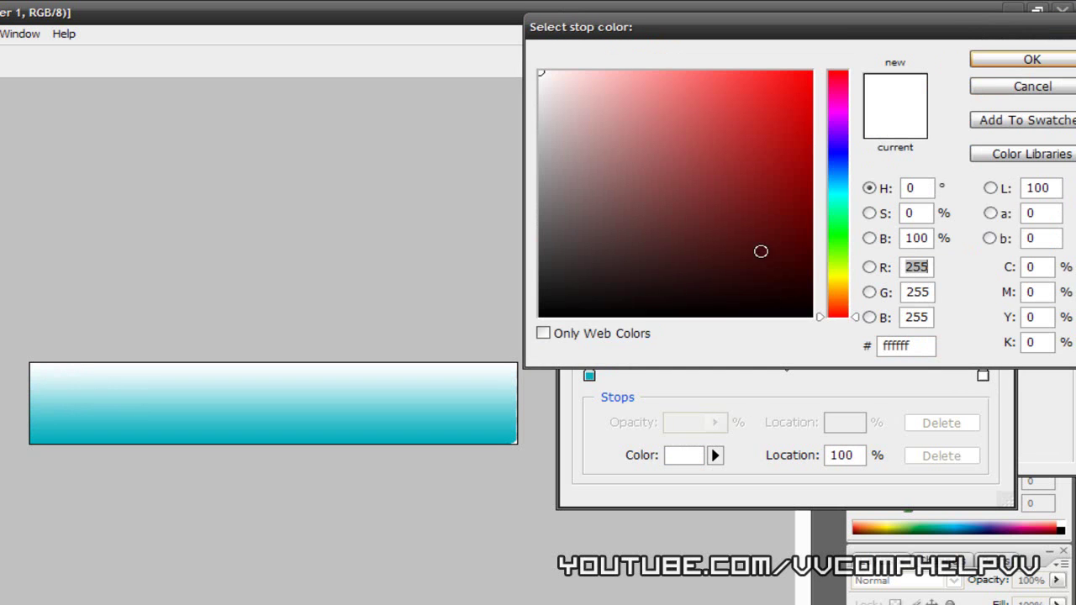
{"action": "left_click", "coordinate": [829, 161]}
{"action": "left_click_drag", "start_coordinate": [768, 144], "coordinate": [810, 106]}
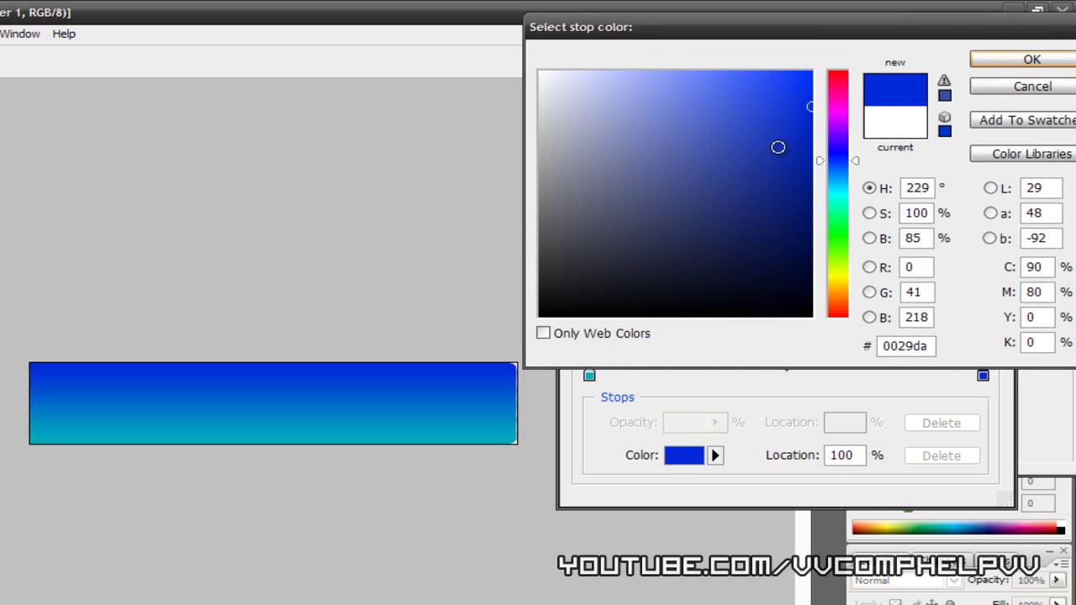
{"action": "left_click_drag", "start_coordinate": [780, 147], "coordinate": [878, 120]}
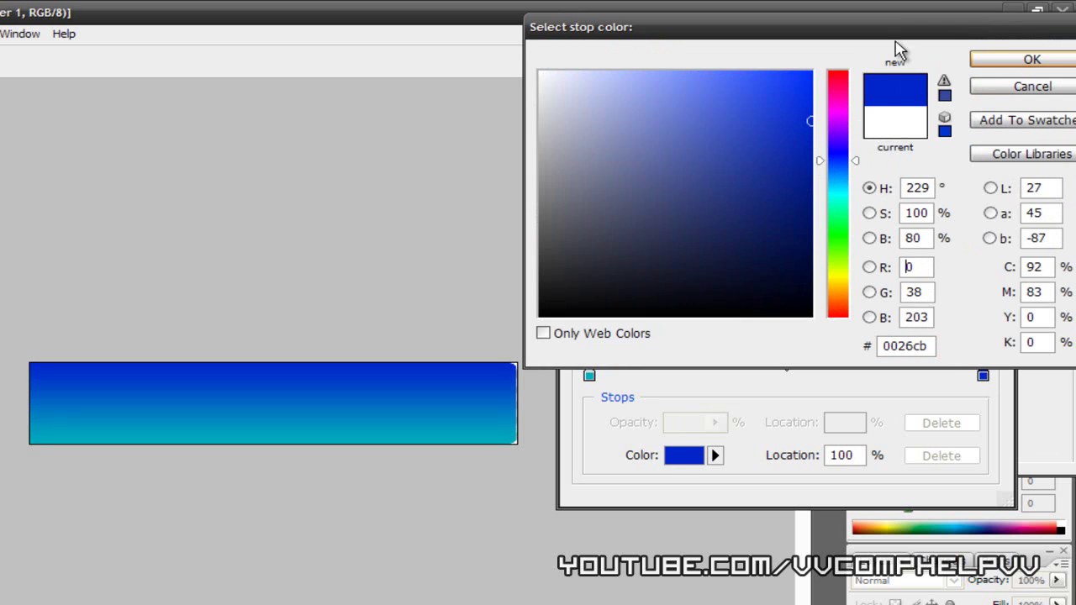
{"action": "left_click", "coordinate": [1010, 67]}
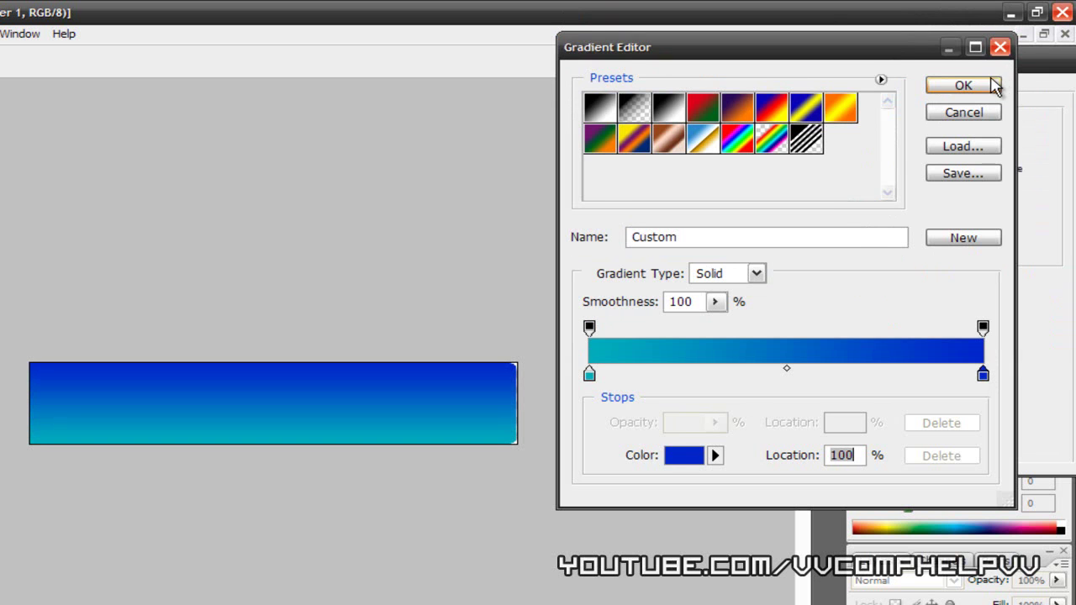
{"action": "left_click", "coordinate": [988, 84]}
{"action": "left_click_drag", "start_coordinate": [1006, 68], "coordinate": [391, 112]}
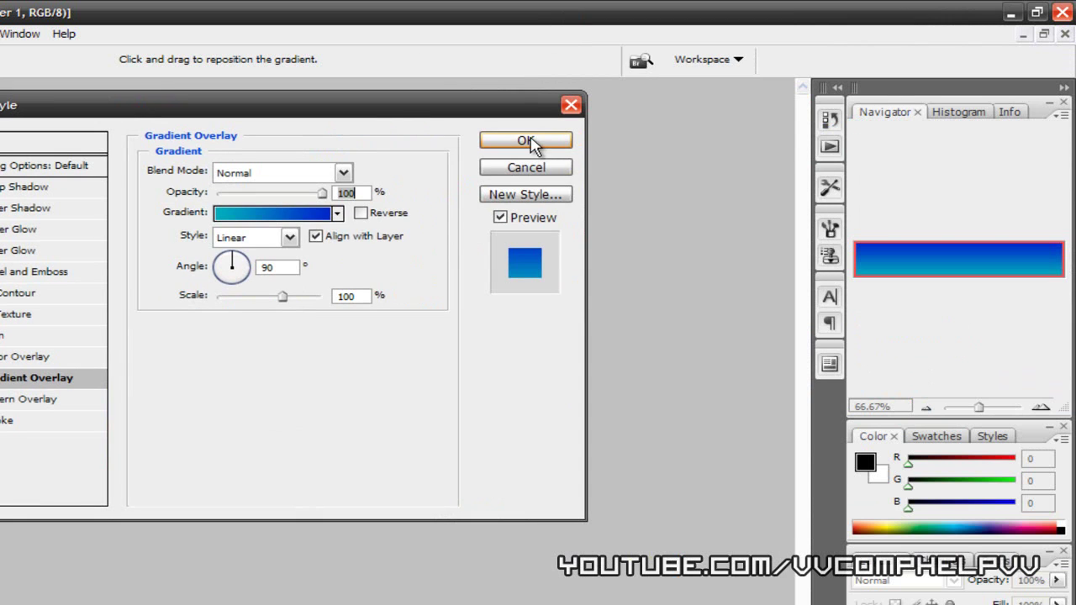
{"action": "left_click", "coordinate": [526, 141]}
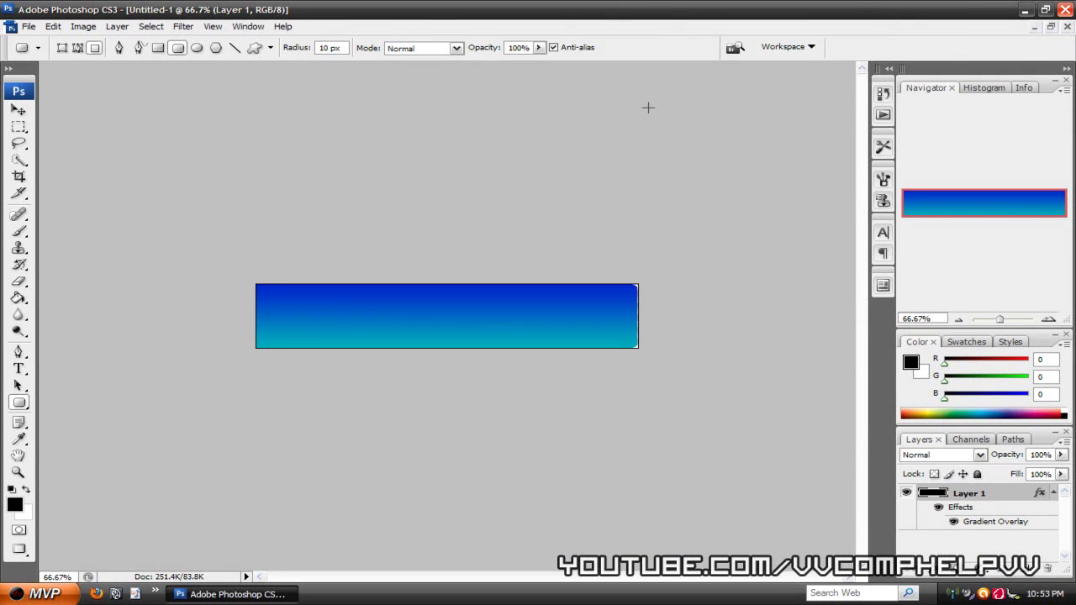
Step: Add a new empty layer and set the Type tool's text colour to black
{"action": "left_click", "coordinate": [1028, 569]}
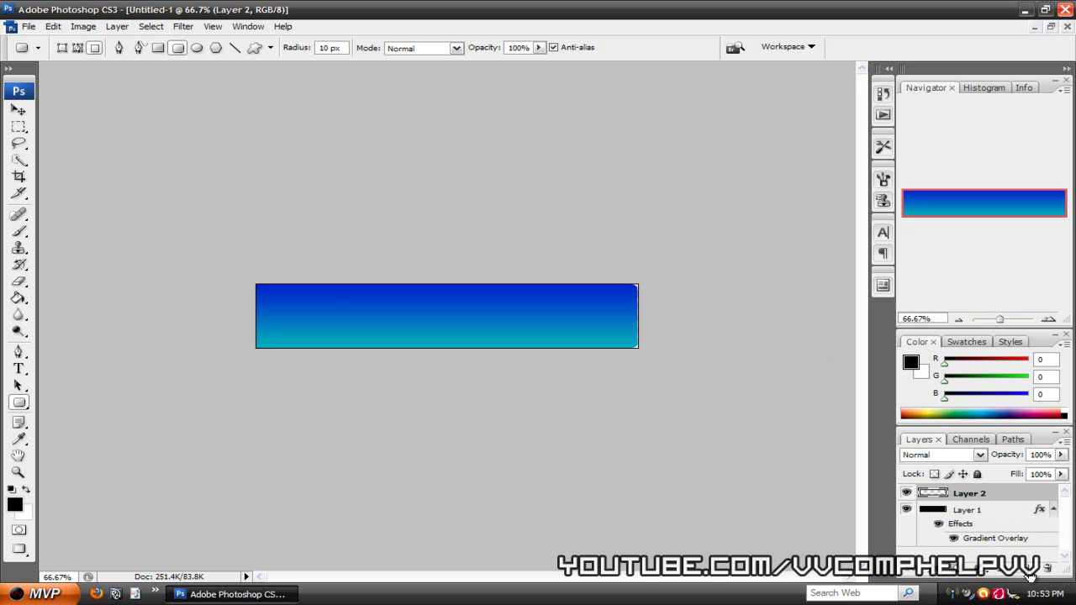
{"action": "left_click", "coordinate": [18, 369]}
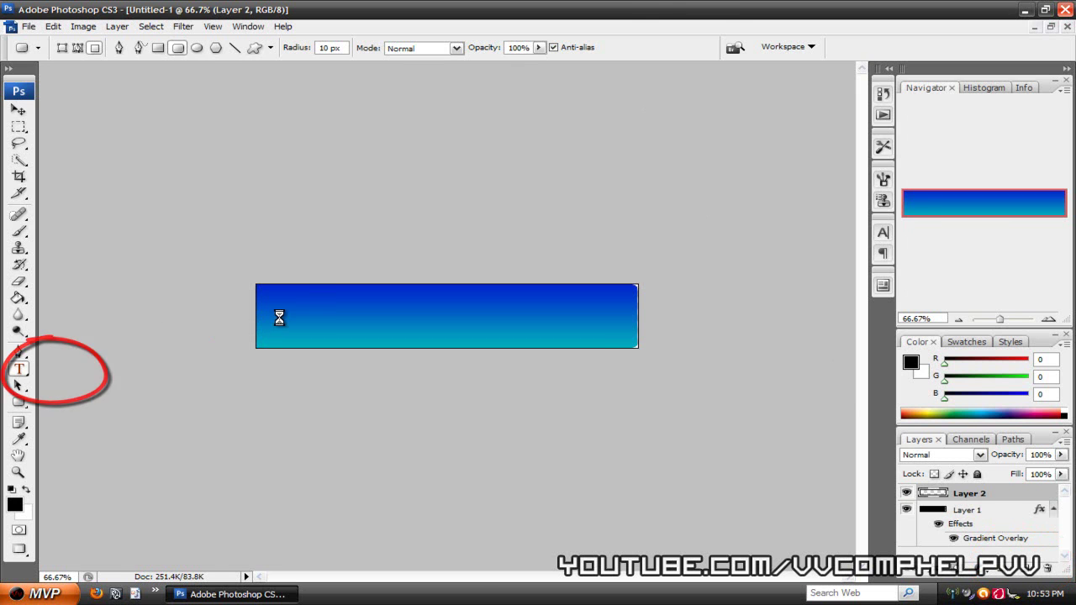
{"action": "left_click", "coordinate": [473, 47]}
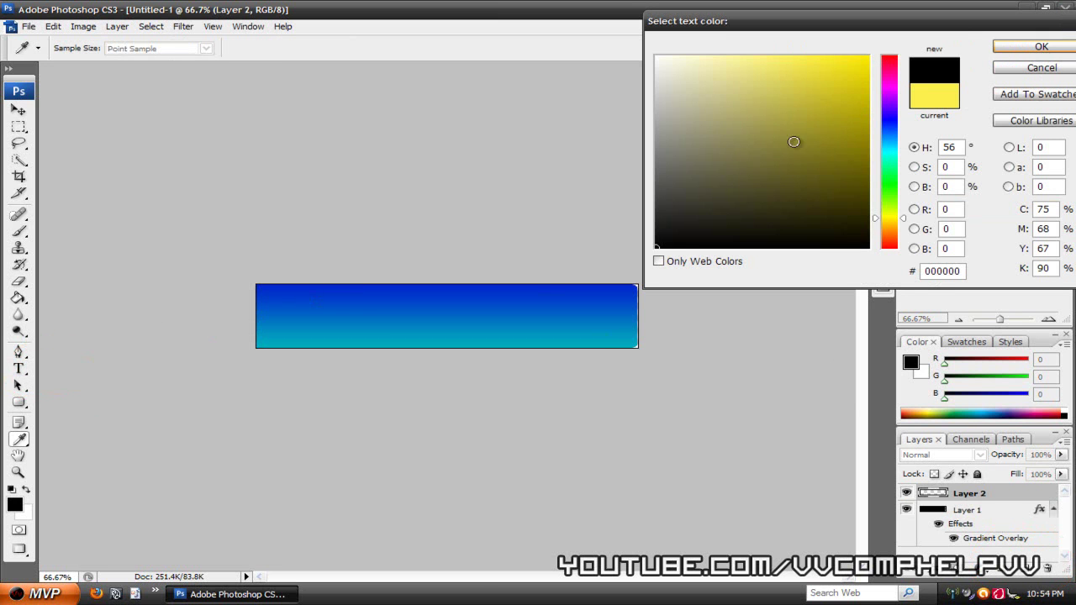
{"action": "left_click", "coordinate": [1005, 48]}
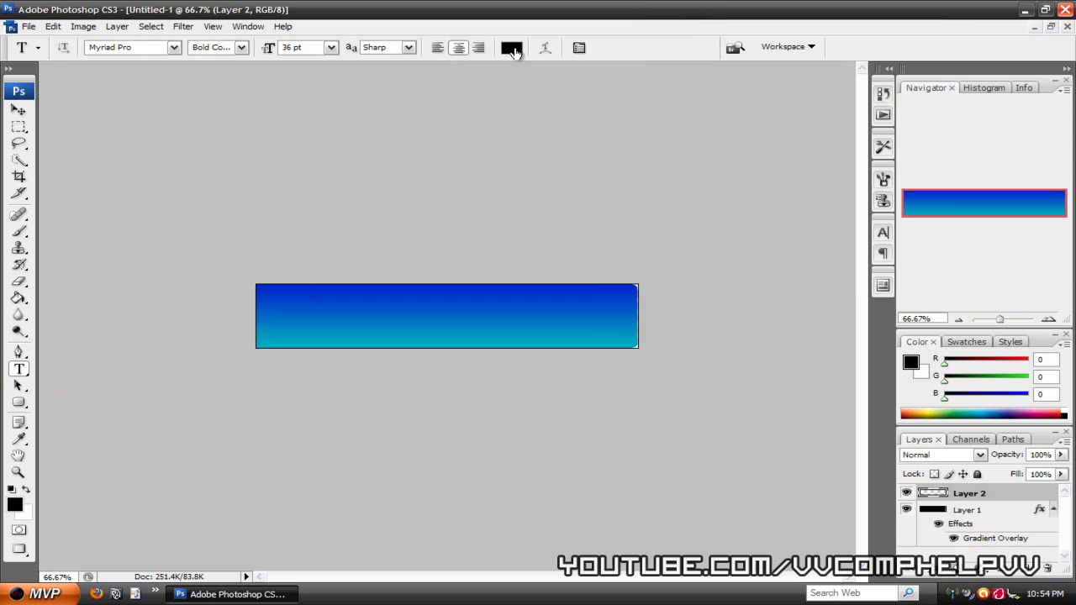
{"action": "left_click", "coordinate": [513, 48]}
{"action": "left_click", "coordinate": [762, 132]}
{"action": "left_click", "coordinate": [631, 255]}
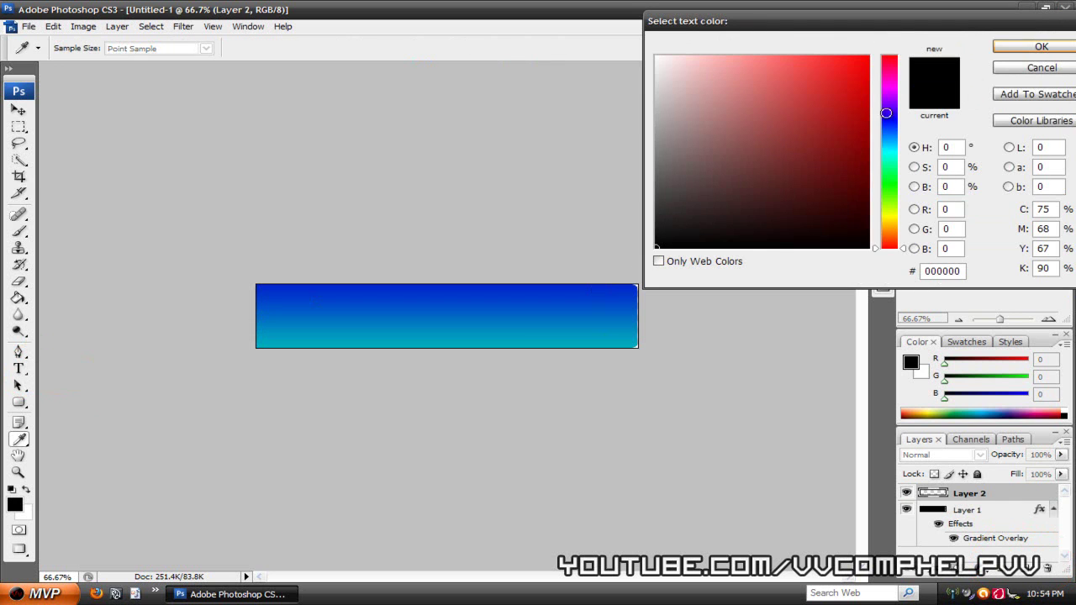
{"action": "left_click", "coordinate": [1042, 46]}
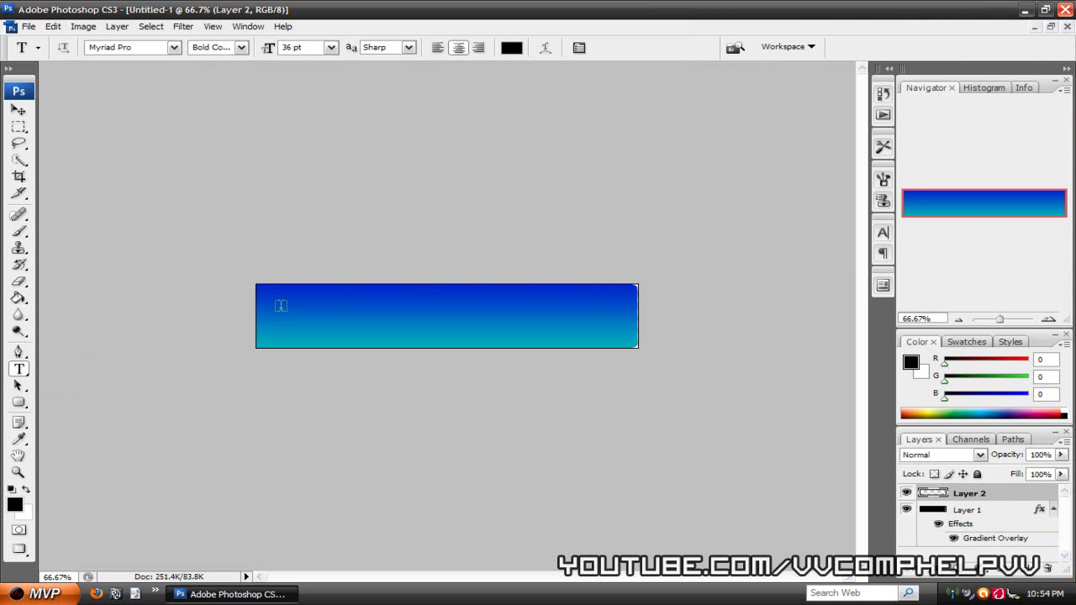
Step: Start a 10 pt text entry on the banner and clear the test characters
{"action": "left_click", "coordinate": [280, 304]}
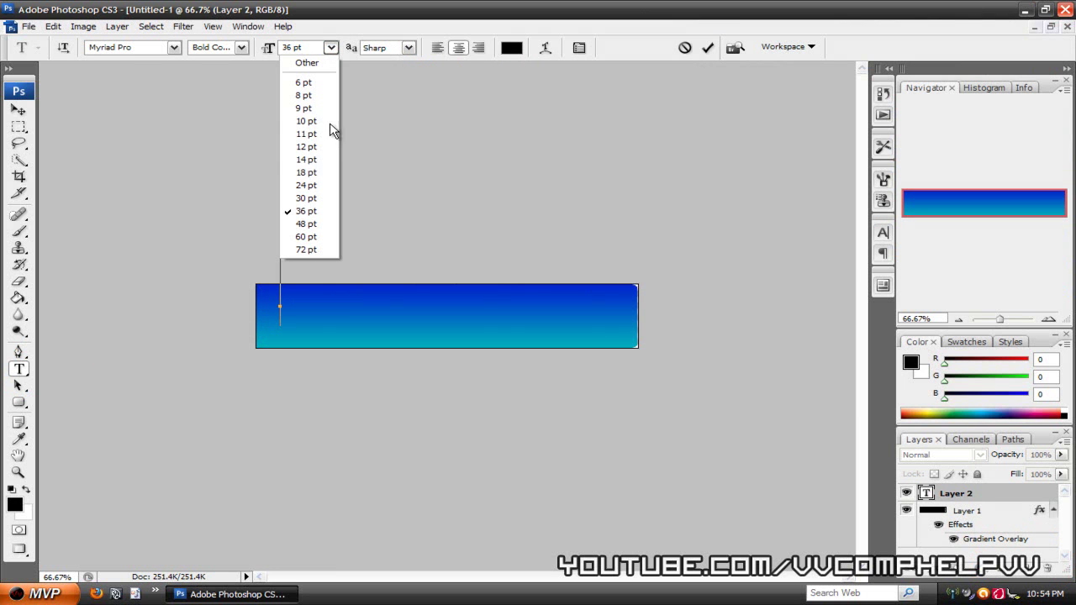
{"action": "left_click", "coordinate": [316, 125]}
{"action": "type", "text": "sdfsdf"}
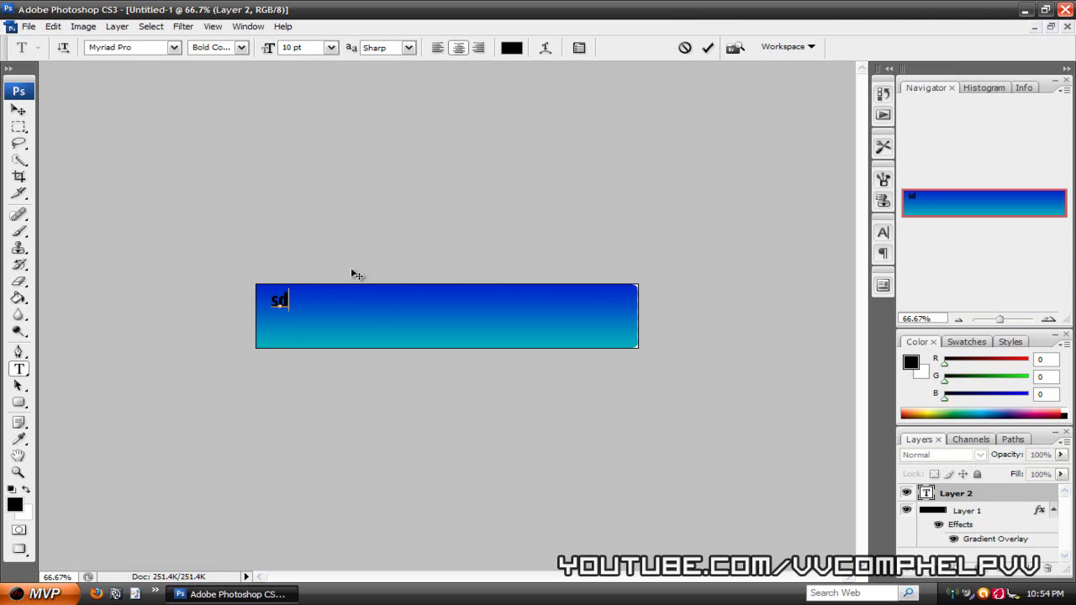
{"action": "key", "text": "BackSpace"}
{"action": "key", "text": "BackSpace"}
{"action": "key", "text": "BackSpace"}
{"action": "key", "text": "BackSpace"}
{"action": "key", "text": "BackSpace"}
{"action": "key", "text": "BackSpace"}
Step: Switch the text colour to white and type the headline 'Follow Me On Twitter!'
{"action": "left_click", "coordinate": [512, 47]}
{"action": "left_click", "coordinate": [656, 58]}
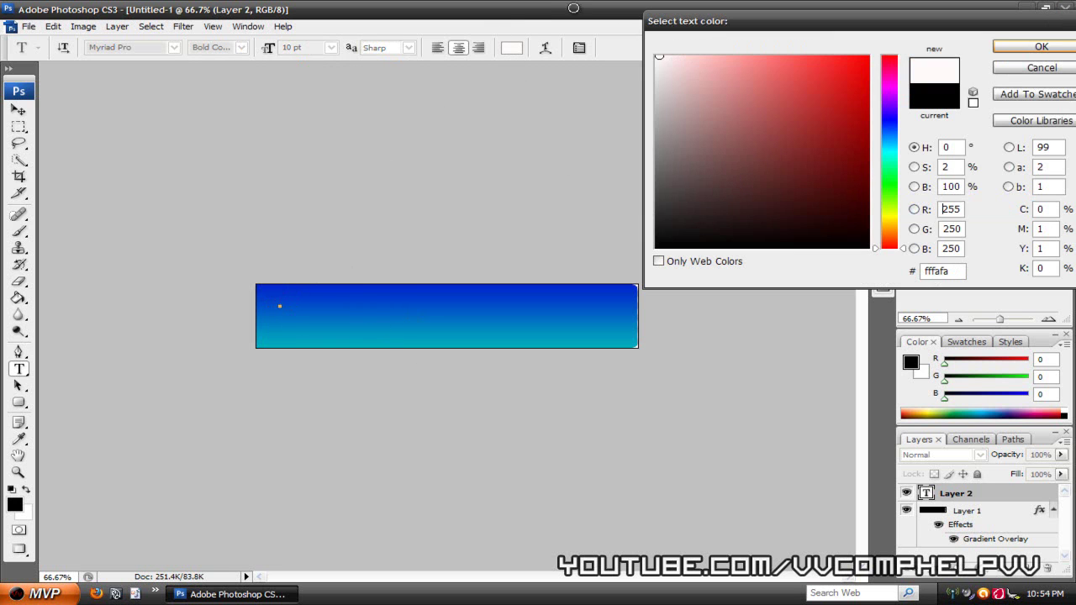
{"action": "left_click", "coordinate": [1039, 48]}
{"action": "type", "text": "asd"}
{"action": "key", "text": "BackSpace"}
{"action": "key", "text": "BackSpace"}
{"action": "key", "text": "BackSpace"}
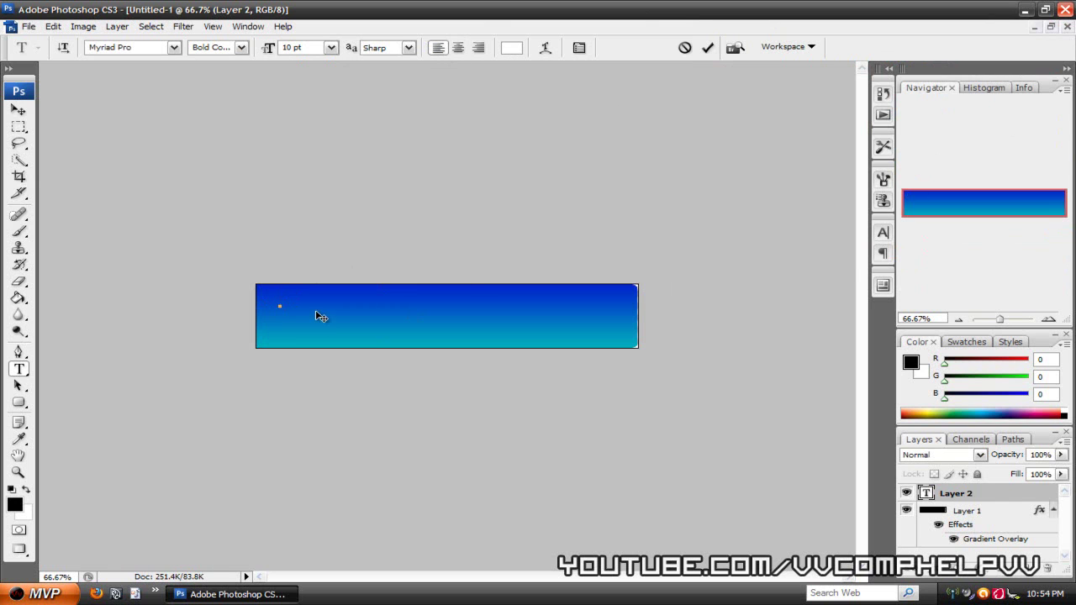
{"action": "type", "text": "Follower"}
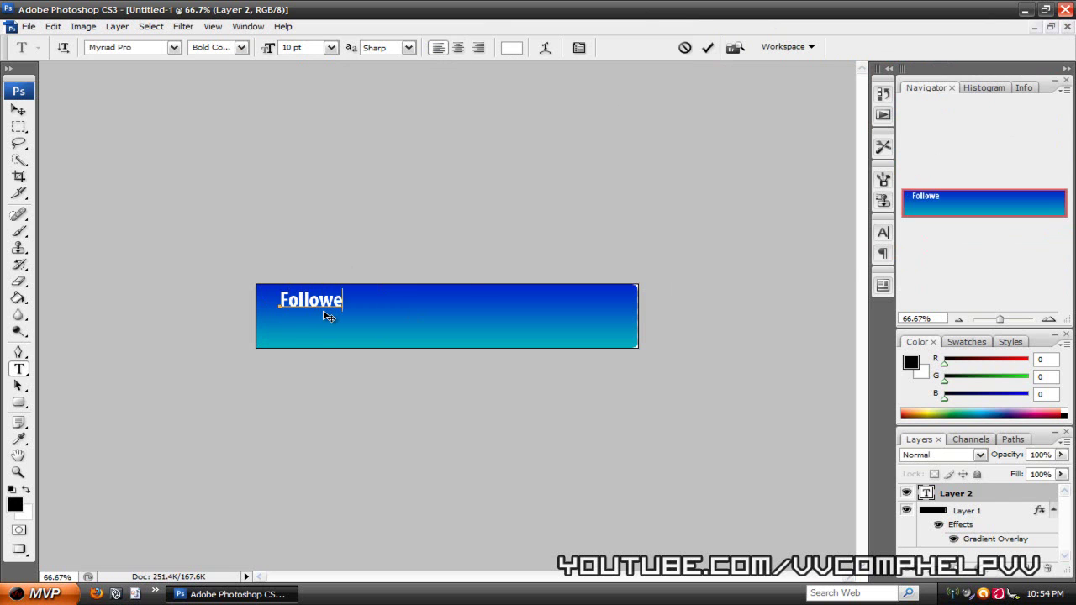
{"action": "key", "text": "BackSpace"}
{"action": "key", "text": "BackSpace"}
{"action": "type", "text": "Me On Twitter!"}
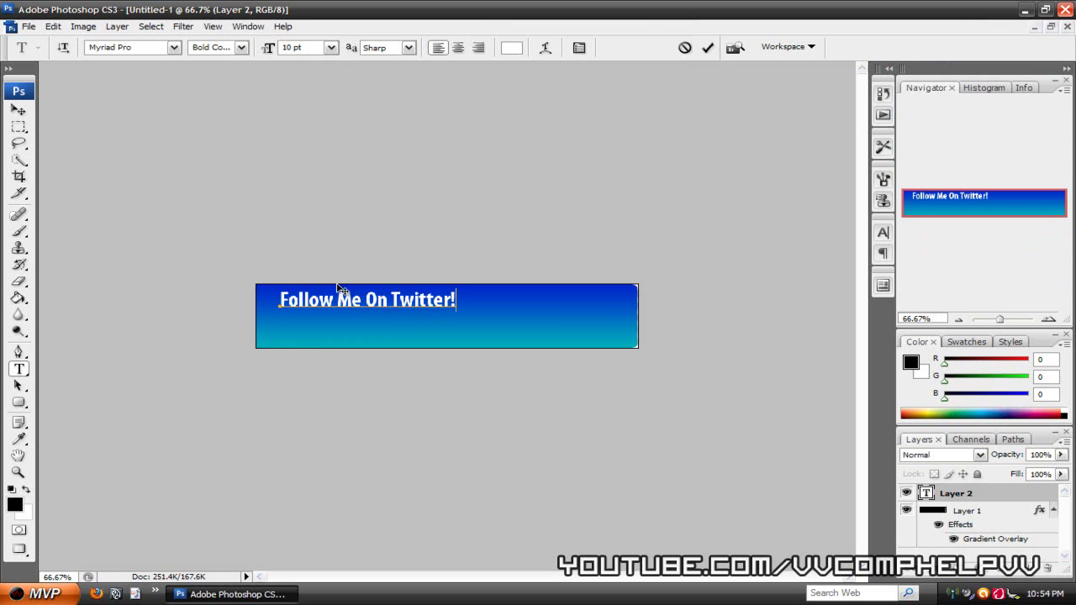
Step: Position and commit the headline, then type the Twitter profile address on a line below
{"action": "left_click_drag", "start_coordinate": [371, 324], "coordinate": [440, 322]}
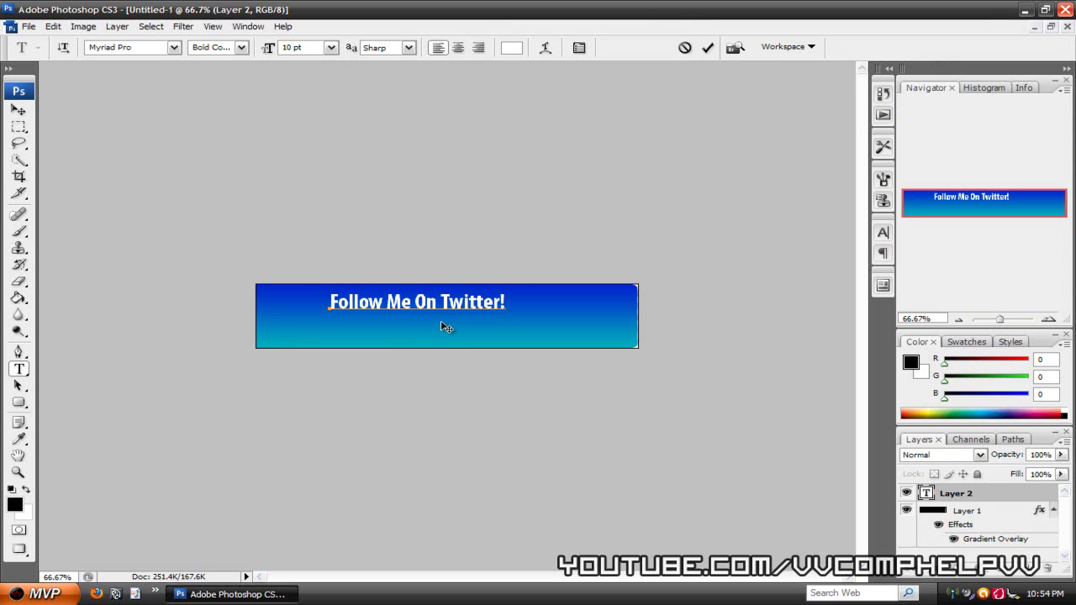
{"action": "left_click", "coordinate": [709, 48]}
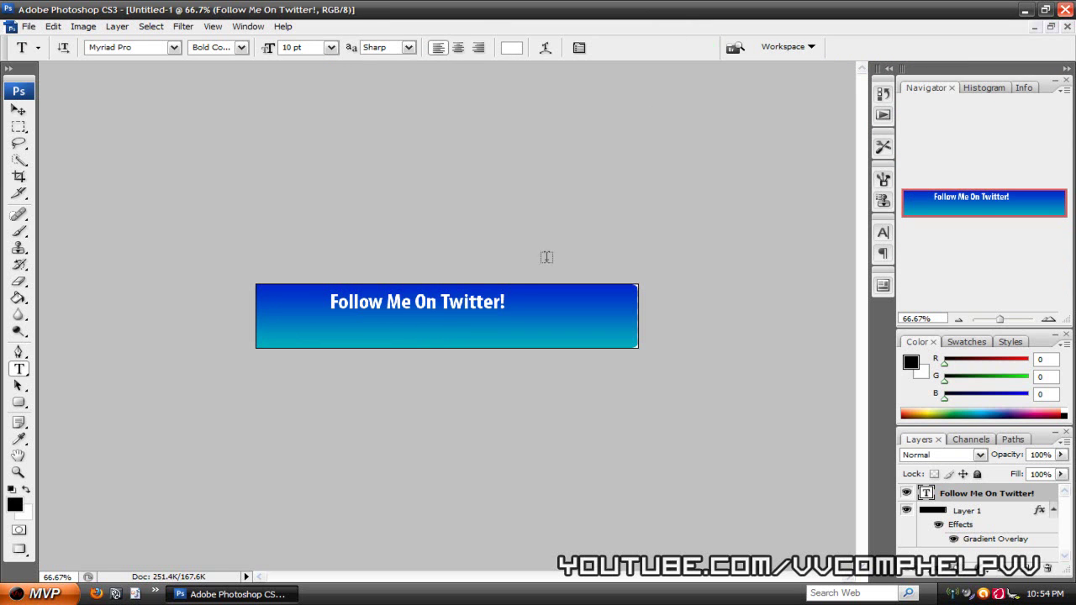
{"action": "left_click", "coordinate": [342, 332]}
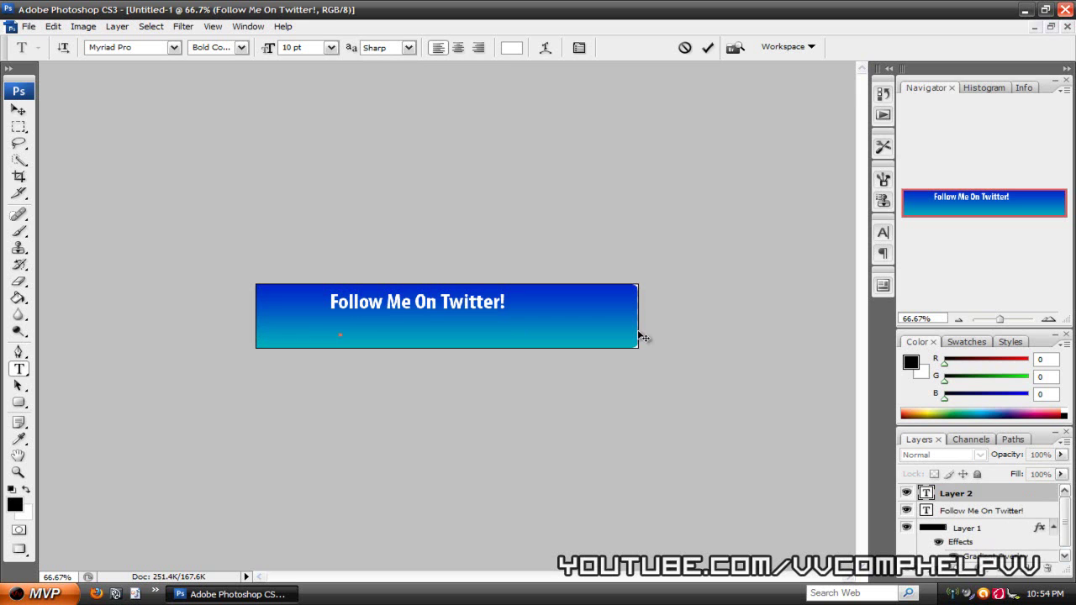
{"action": "type", "text": "Twitter.com"}
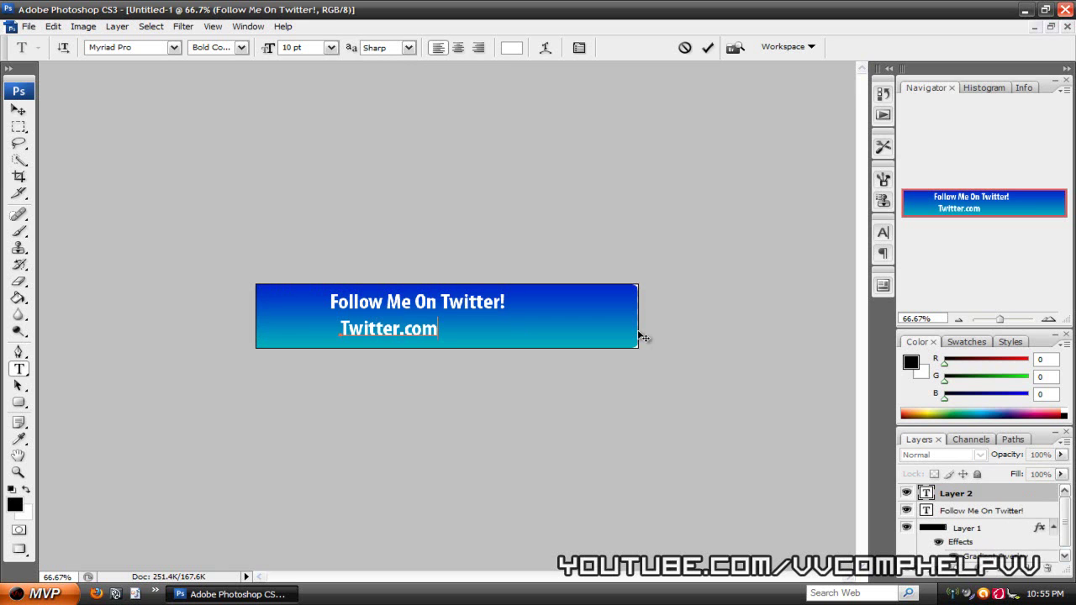
{"action": "type", "text": "/VvCompHelpvV"}
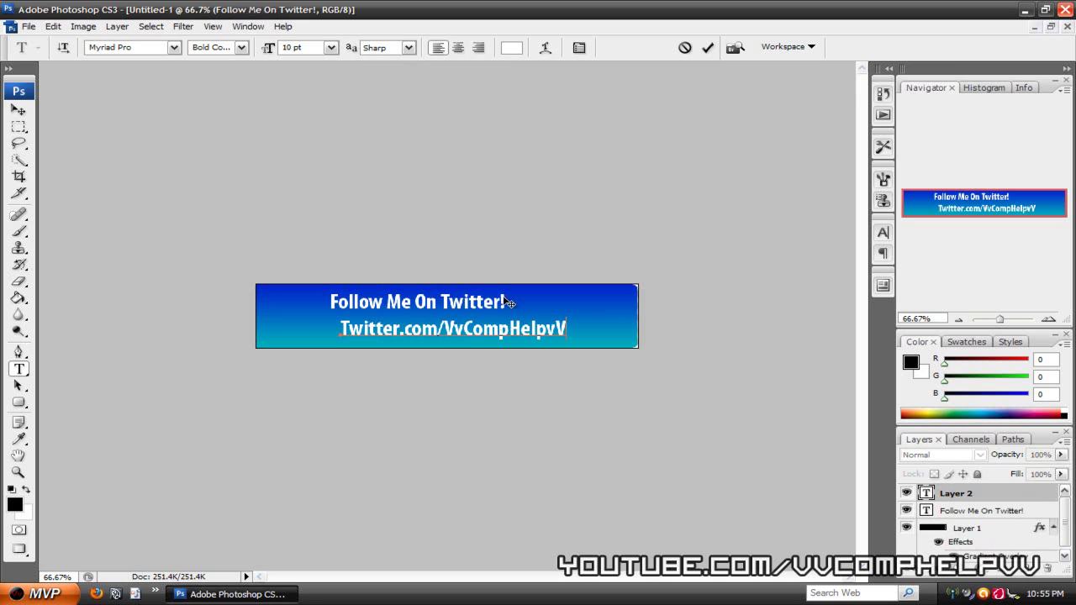
Step: Resize the Twitter address line to 12 pt and commit it
{"action": "left_click_drag", "start_coordinate": [567, 331], "coordinate": [320, 307]}
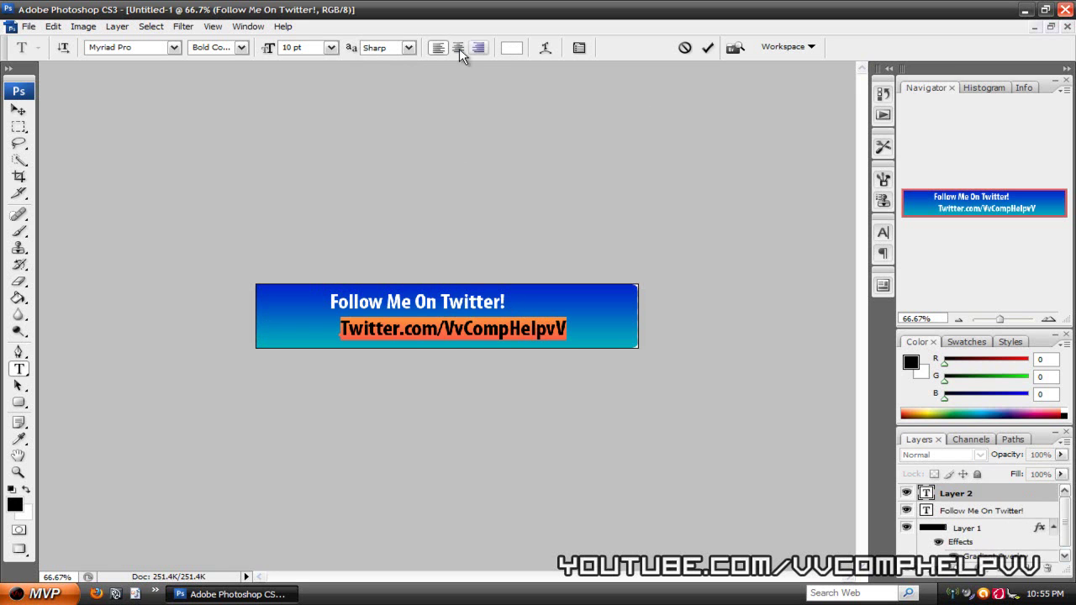
{"action": "left_click", "coordinate": [331, 48]}
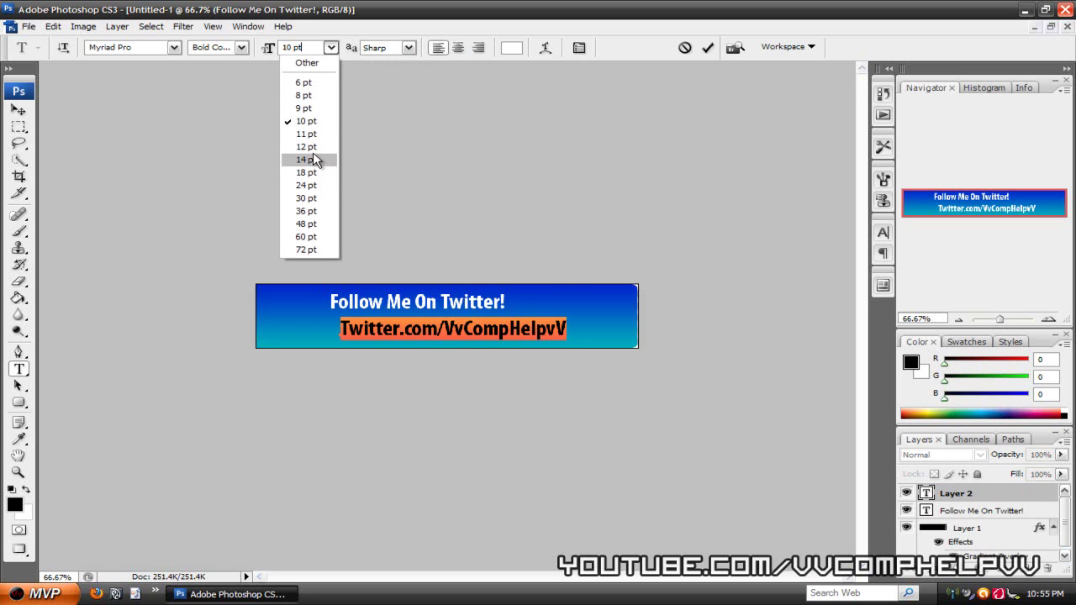
{"action": "left_click", "coordinate": [311, 147]}
{"action": "left_click", "coordinate": [707, 47]}
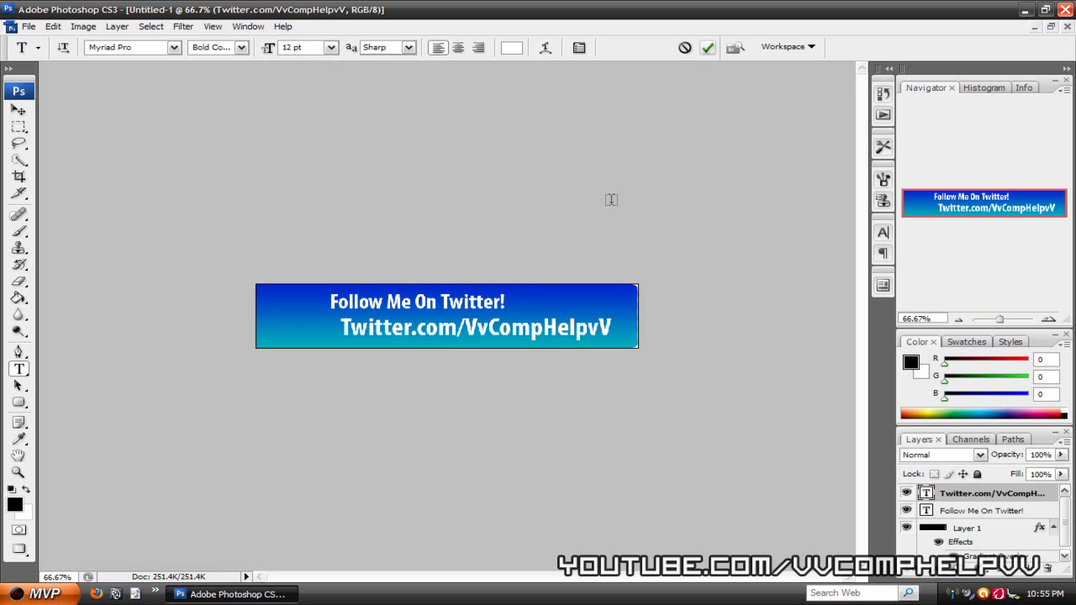
Step: Move the address and headline further right on the banner, then switch to Firefox
{"action": "key", "text": "v"}
{"action": "left_click_drag", "start_coordinate": [492, 332], "coordinate": [511, 334]}
{"action": "left_click_drag", "start_coordinate": [453, 304], "coordinate": [449, 303]}
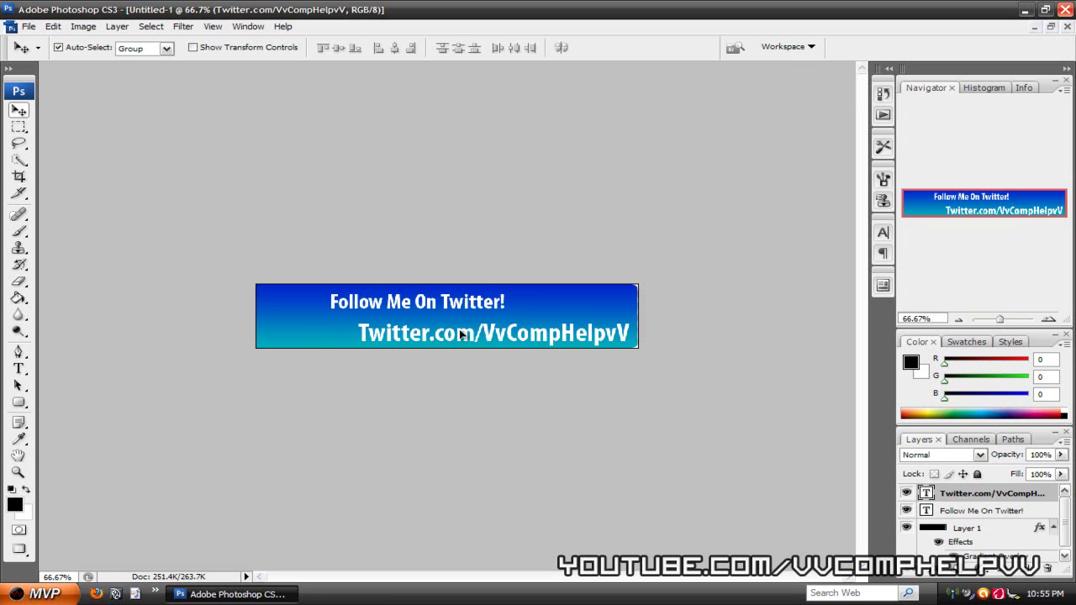
{"action": "key", "text": "Right"}
{"action": "key", "text": "Right"}
{"action": "key", "text": "Right"}
{"action": "key", "text": "Right"}
{"action": "key", "text": "Right"}
{"action": "key", "text": "Right"}
{"action": "key", "text": "Right"}
{"action": "key", "text": "Down"}
{"action": "key", "text": "Down"}
{"action": "key", "text": "Down"}
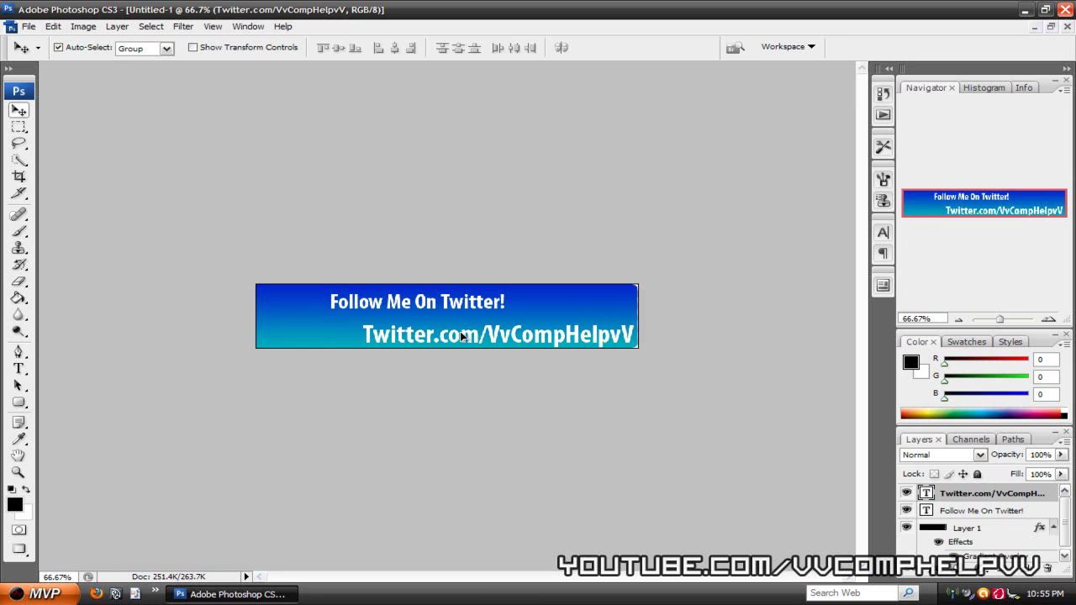
{"action": "left_click_drag", "start_coordinate": [420, 298], "coordinate": [510, 301]}
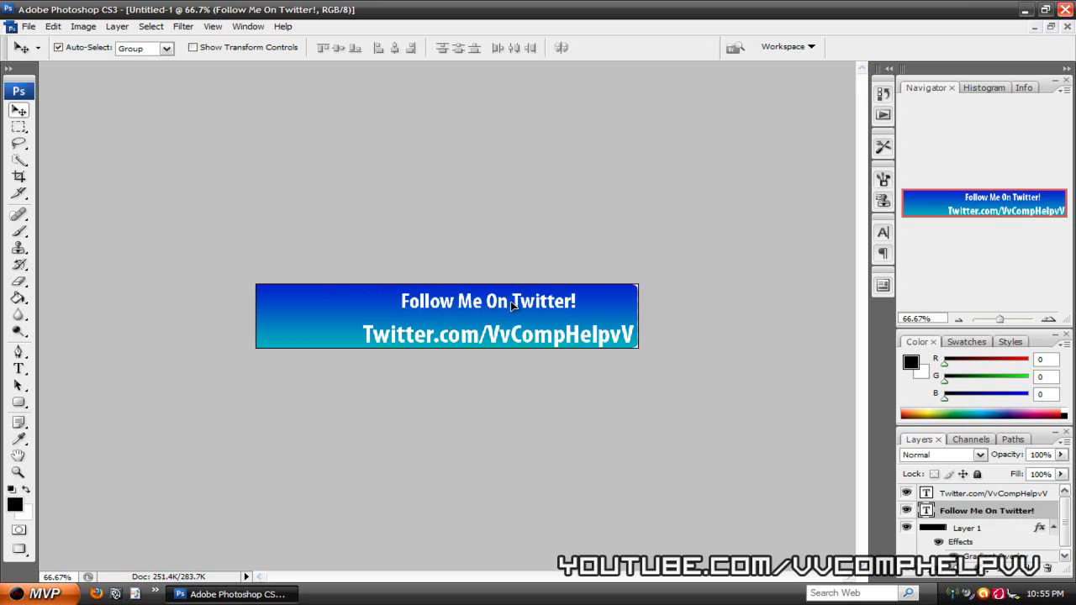
{"action": "left_click", "coordinate": [545, 239]}
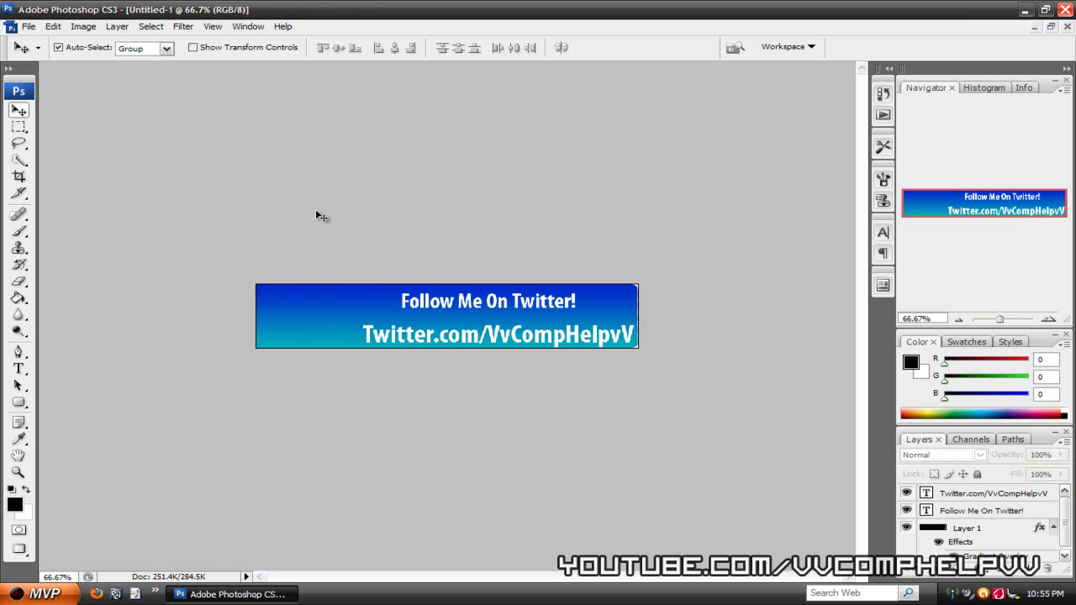
{"action": "key", "text": "alt+Tab"}
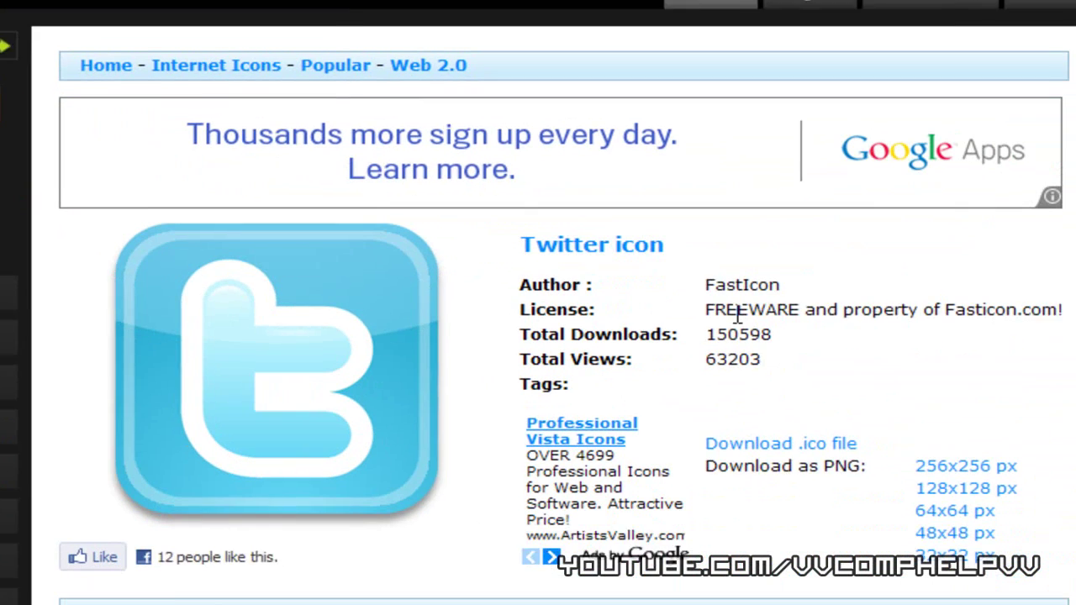
Step: Review the icon's licence and Fasticon.com credit on the IconsPedia page
{"action": "left_click_drag", "start_coordinate": [678, 294], "coordinate": [1009, 286]}
{"action": "left_click", "coordinate": [1034, 294]}
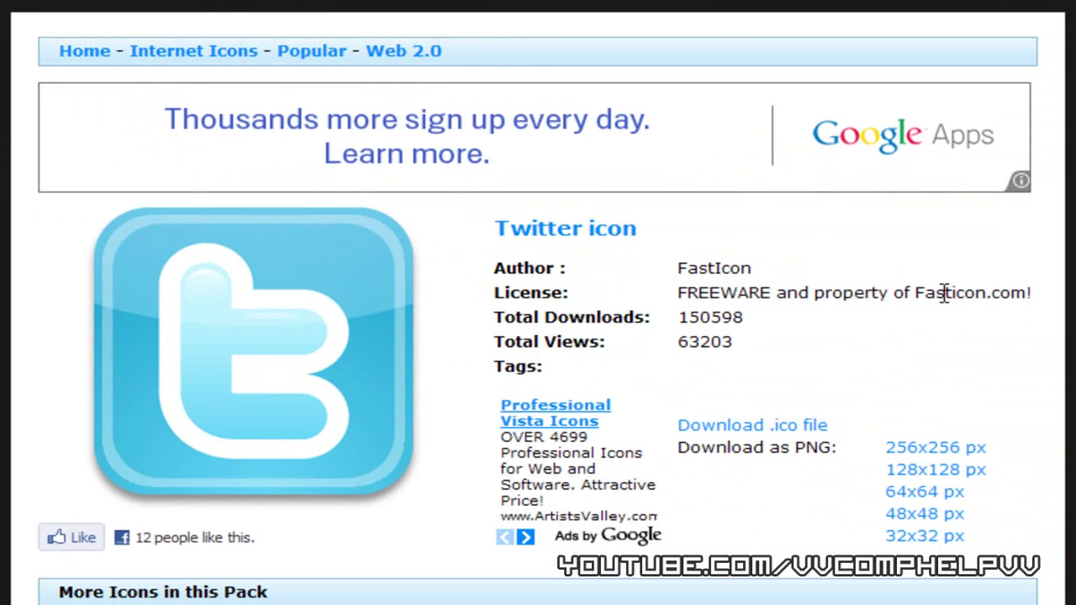
{"action": "left_click_drag", "start_coordinate": [908, 293], "coordinate": [1029, 293]}
{"action": "left_click", "coordinate": [1029, 292]}
{"action": "scroll", "coordinate": [193, 318], "scroll_direction": "down", "scroll_amount": 4}
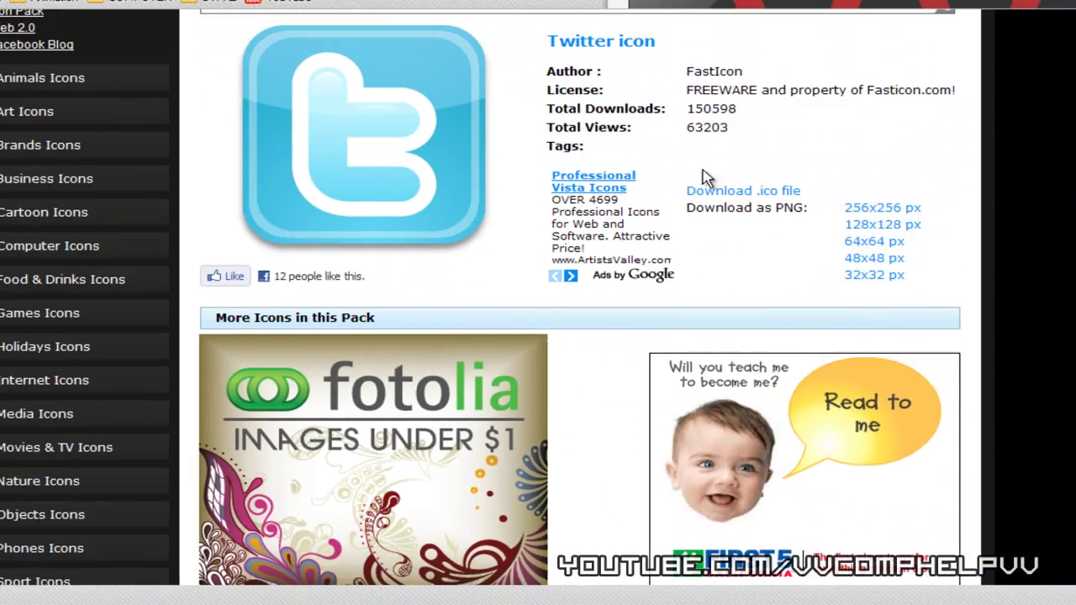
{"action": "scroll", "coordinate": [1055, 254], "scroll_direction": "up", "scroll_amount": 1}
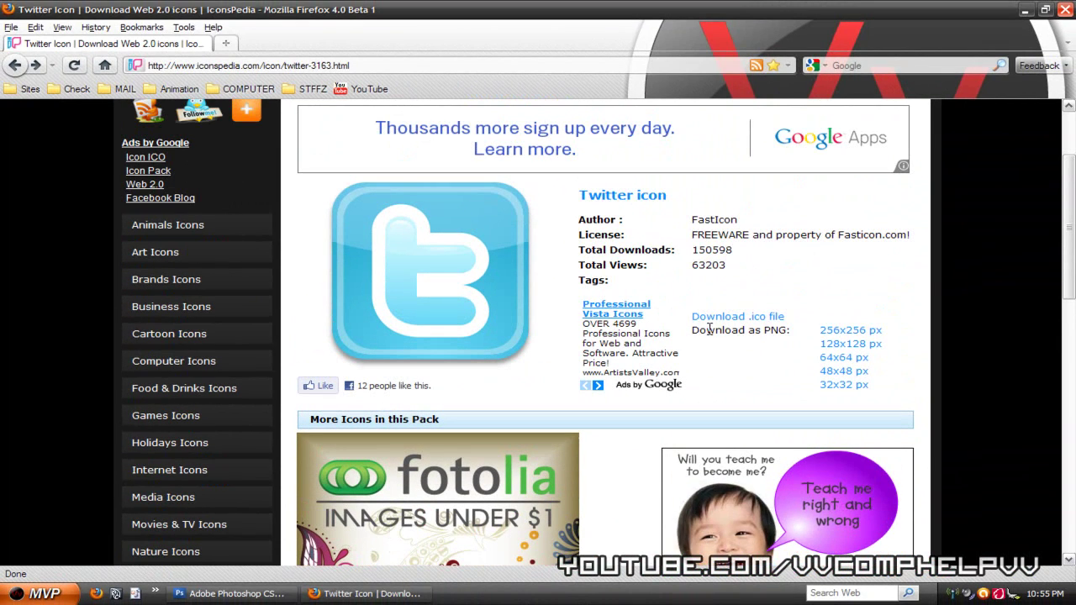
{"action": "left_click_drag", "start_coordinate": [709, 329], "coordinate": [790, 331]}
Step: Save the 256x256 PNG Twitter icon to disk and close the Downloads window
{"action": "left_click", "coordinate": [850, 332]}
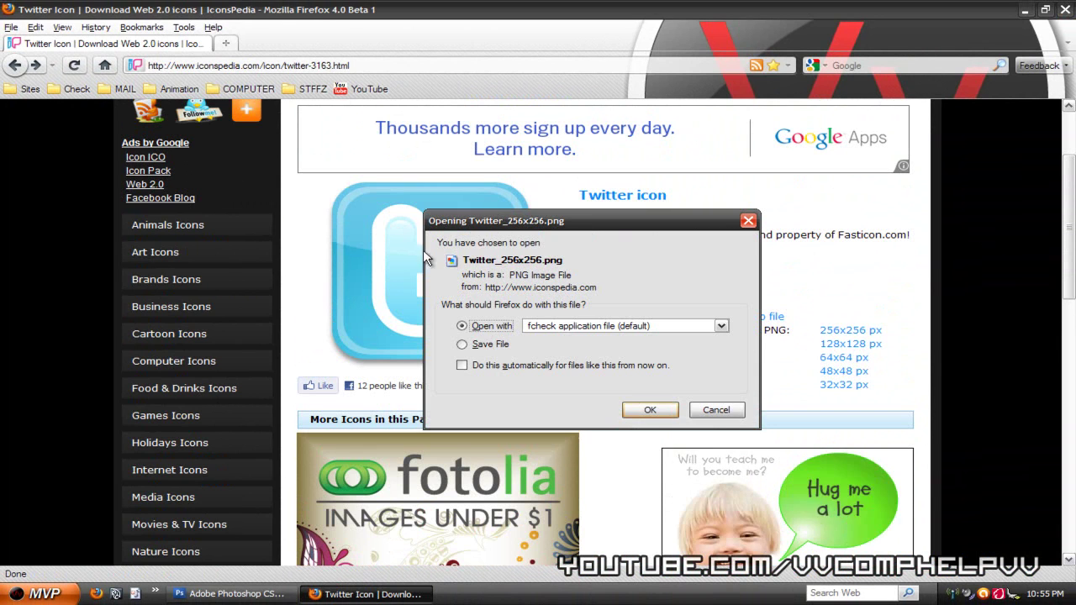
{"action": "left_click", "coordinate": [463, 344]}
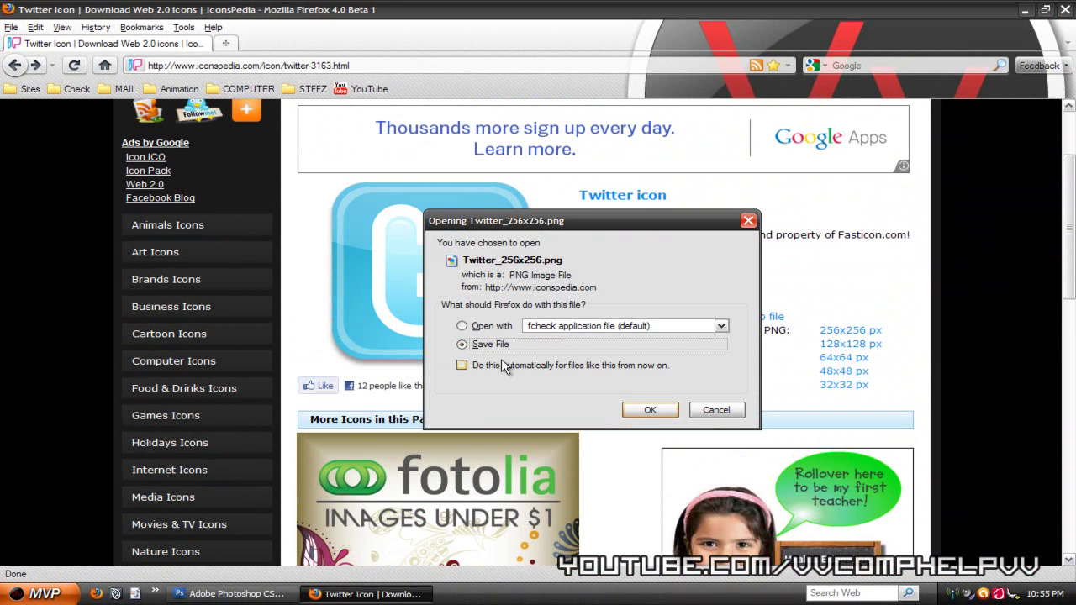
{"action": "left_click", "coordinate": [650, 410]}
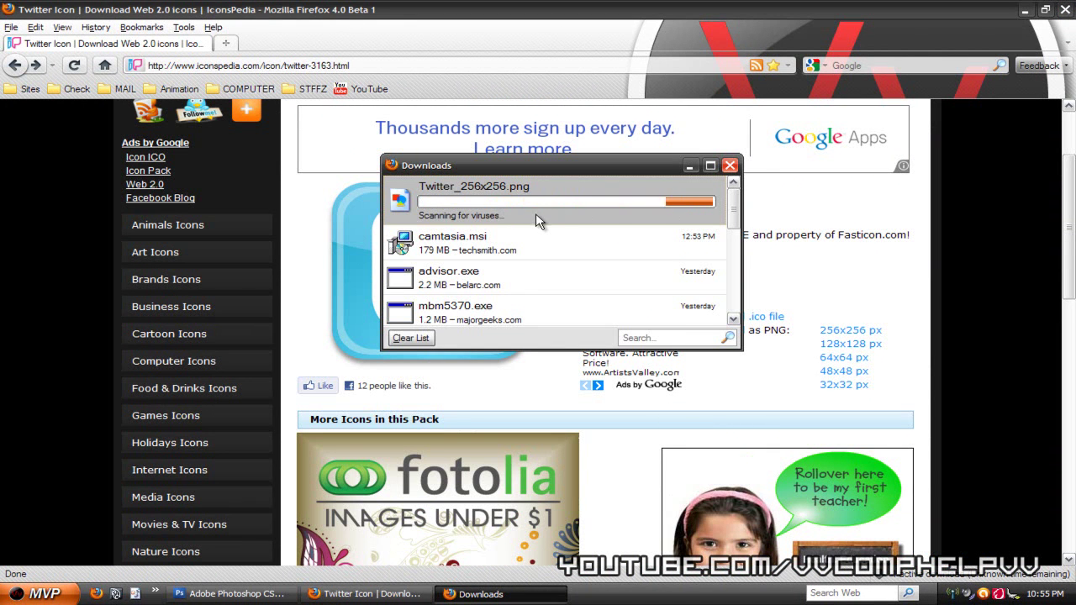
{"action": "left_click", "coordinate": [730, 166]}
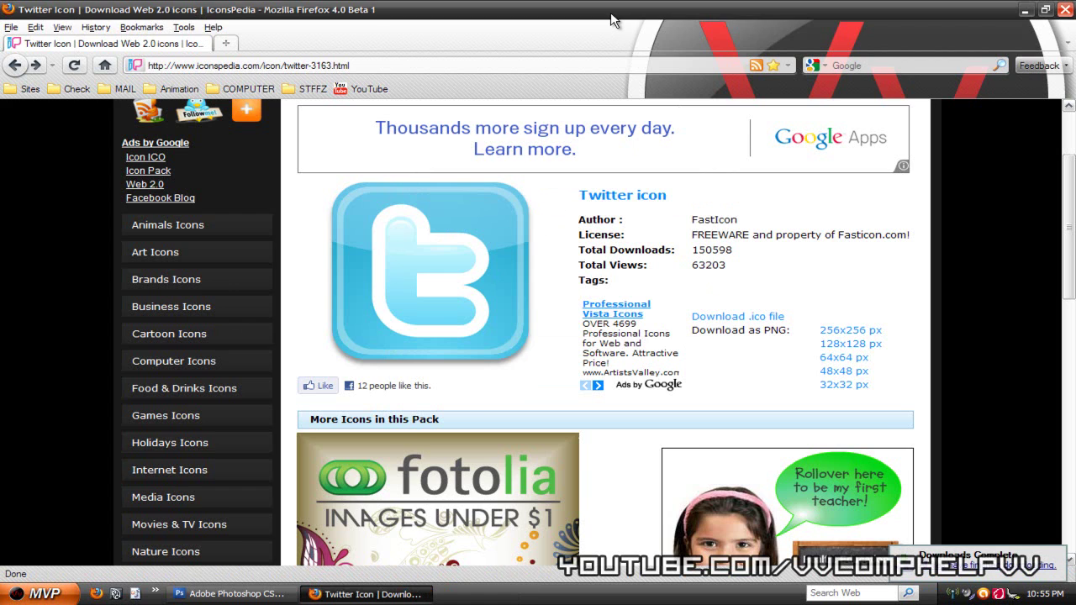
{"action": "double_click", "coordinate": [614, 20]}
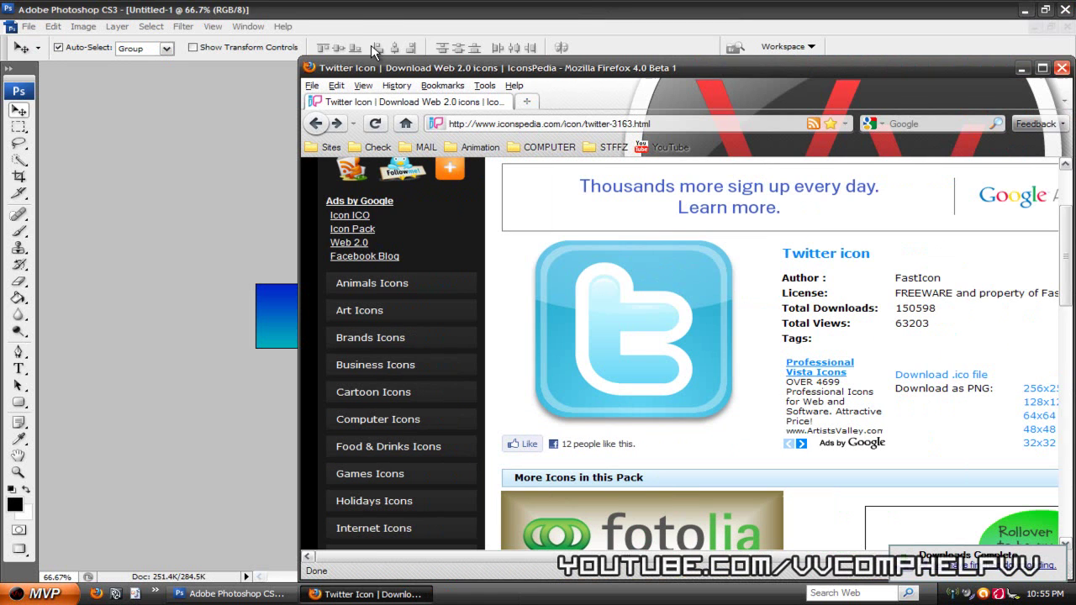
Step: Close Firefox and place Twitter_256x256 into the banner document
{"action": "left_click", "coordinate": [1066, 74]}
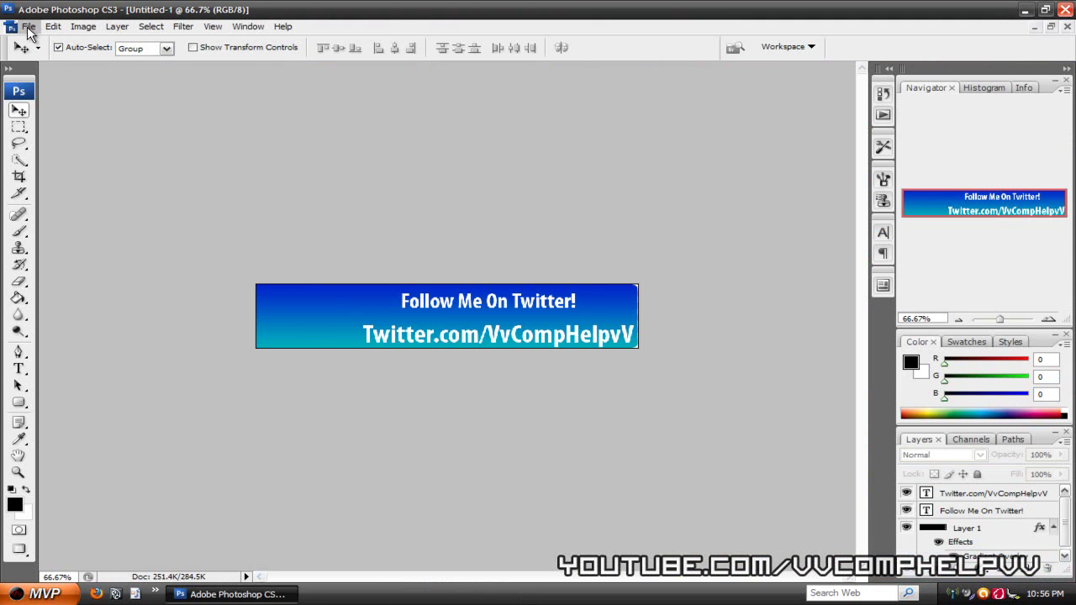
{"action": "left_click", "coordinate": [28, 26]}
{"action": "left_click", "coordinate": [77, 258]}
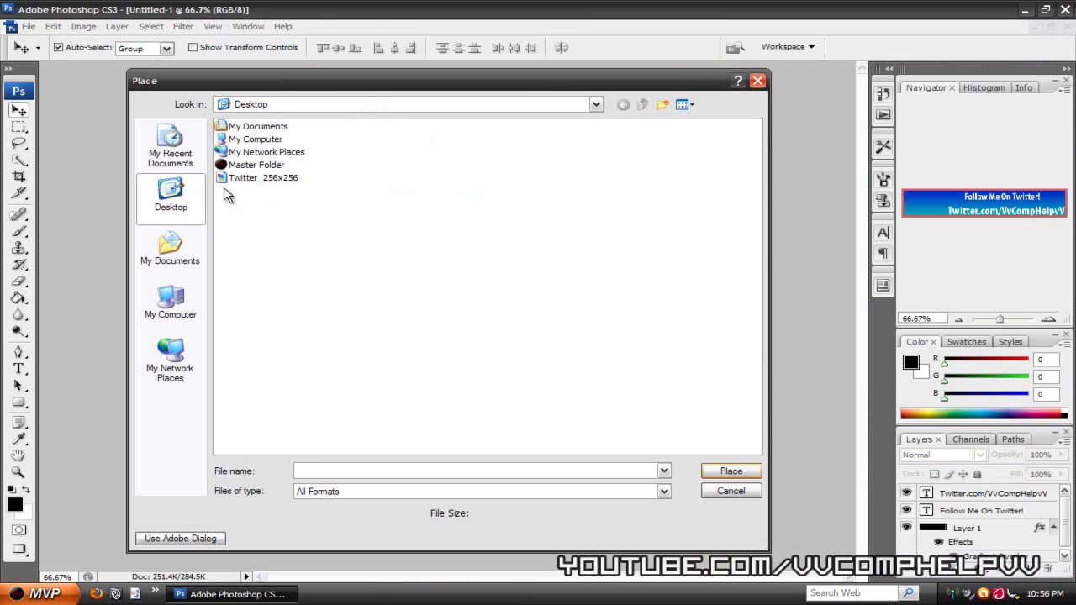
{"action": "left_click", "coordinate": [258, 181]}
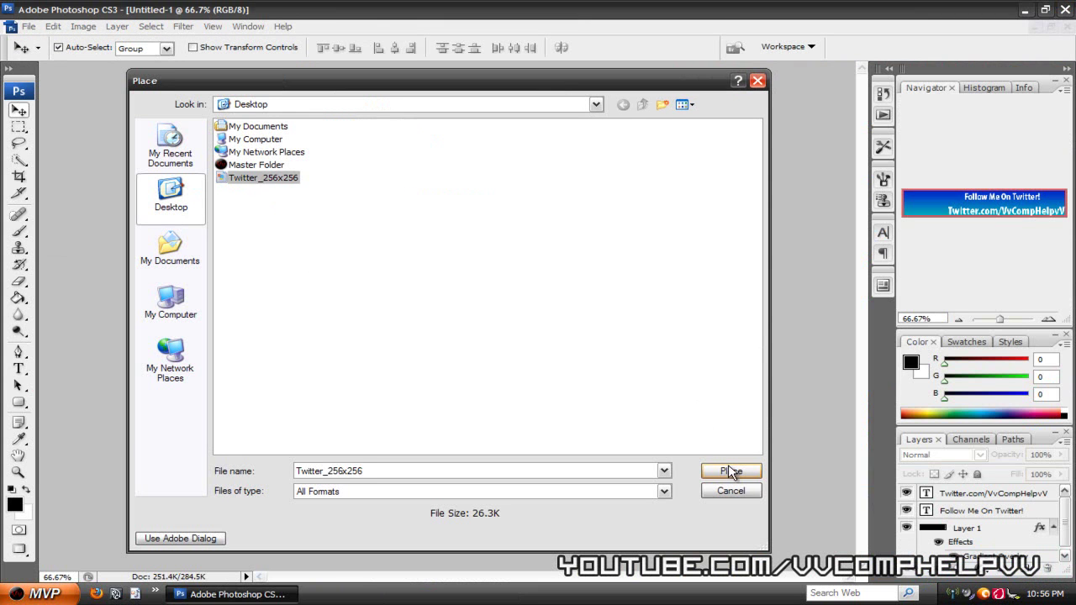
{"action": "left_click", "coordinate": [686, 104]}
{"action": "left_click", "coordinate": [710, 116]}
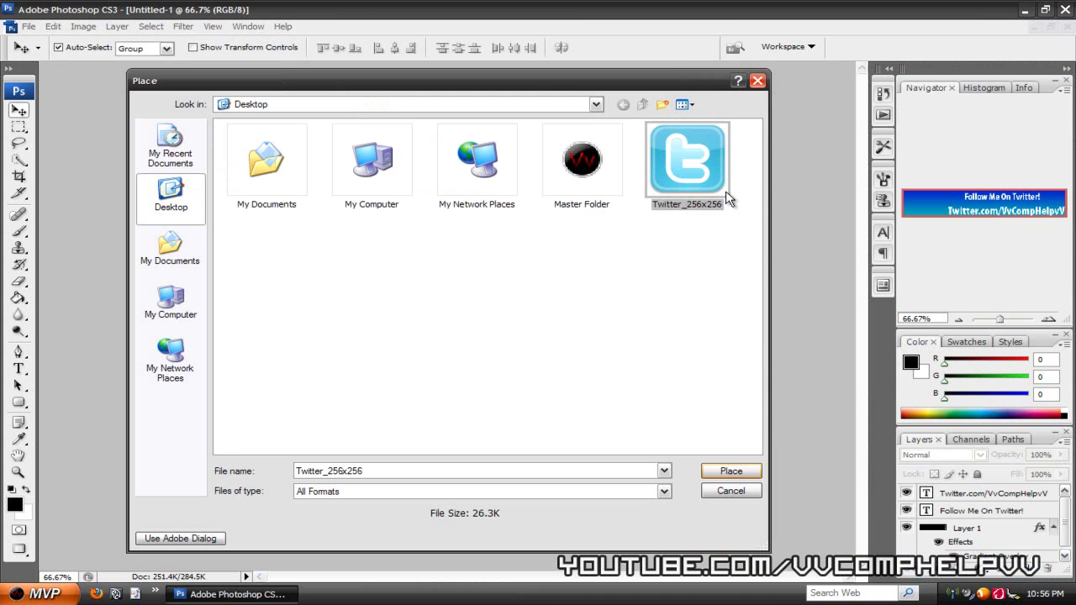
{"action": "left_click", "coordinate": [728, 472]}
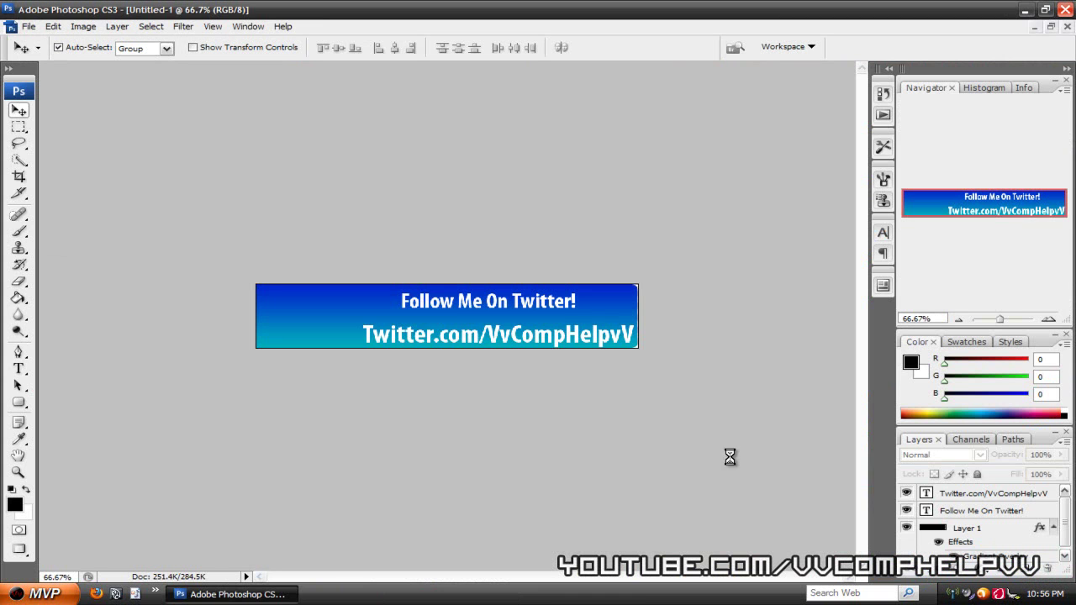
Step: Position the bird icon at the banner's left end and commit the placement
{"action": "left_click_drag", "start_coordinate": [458, 316], "coordinate": [331, 290]}
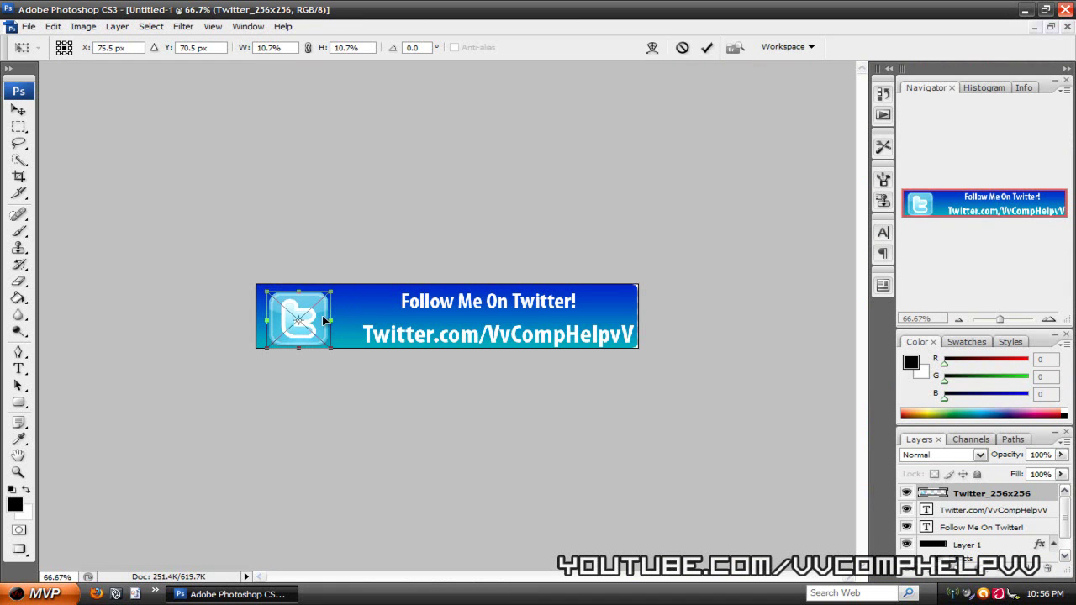
{"action": "key", "text": "Up"}
{"action": "key", "text": "Up"}
{"action": "key", "text": "Up"}
{"action": "key", "text": "Up"}
{"action": "key", "text": "Up"}
{"action": "key", "text": "Up"}
{"action": "key", "text": "Right"}
{"action": "key", "text": "Right"}
{"action": "key", "text": "Right"}
{"action": "key", "text": "Right"}
{"action": "key", "text": "Right"}
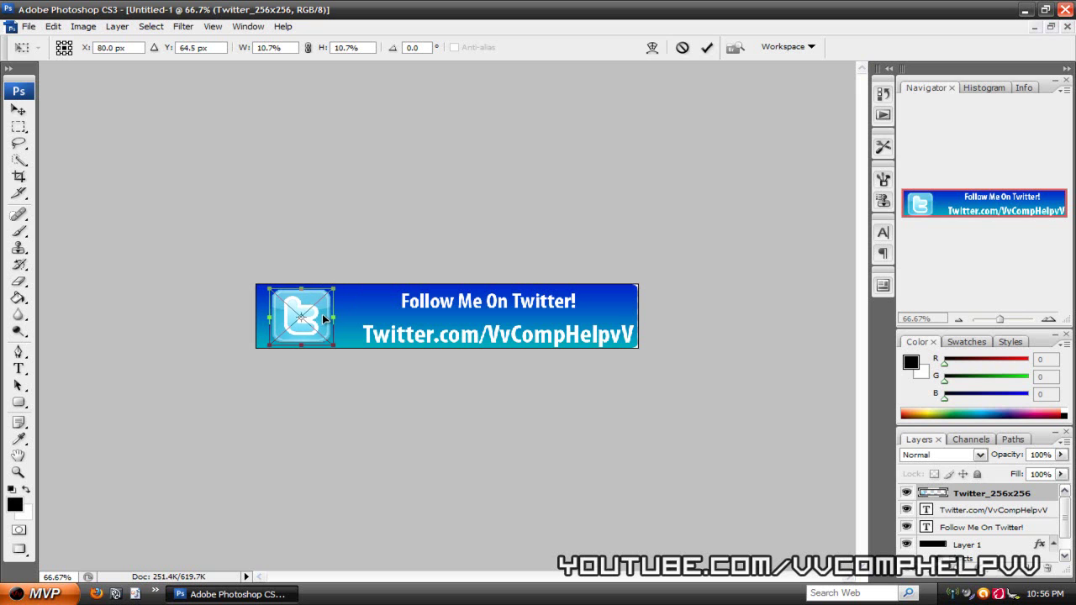
{"action": "left_click", "coordinate": [707, 47]}
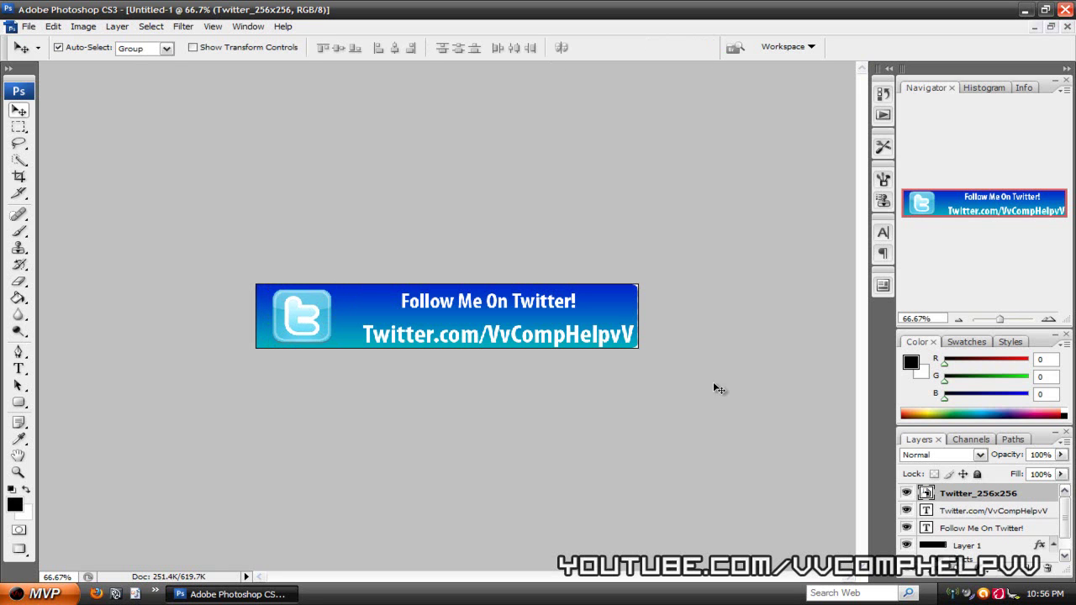
Step: Zoom to 100%, shift the URL text slightly left, and rasterize the Twitter icon layer
{"action": "key", "text": "ctrl+alt+0"}
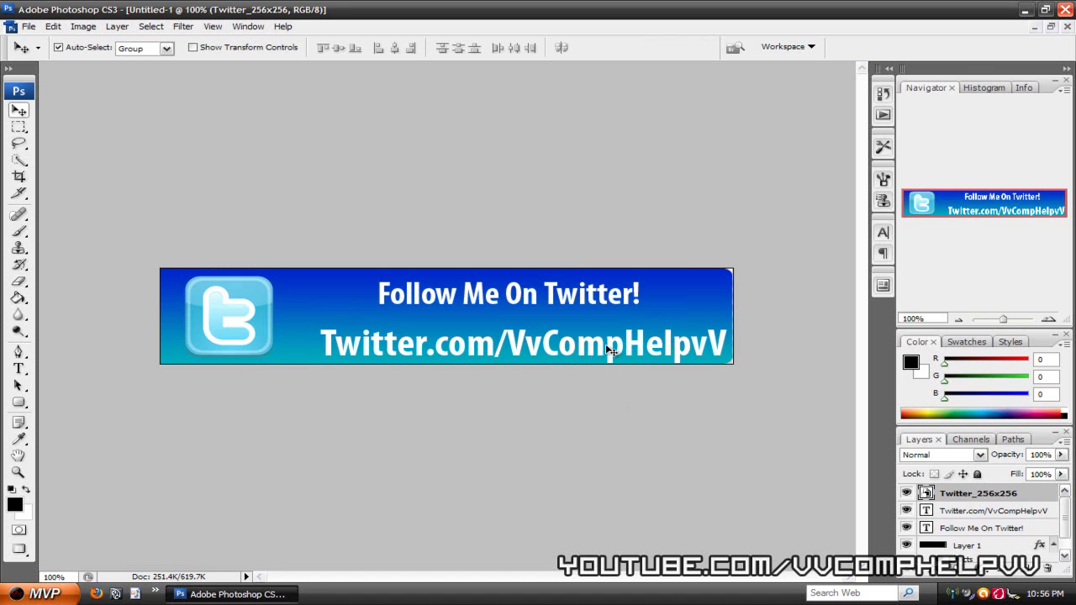
{"action": "left_click_drag", "start_coordinate": [610, 350], "coordinate": [602, 345]}
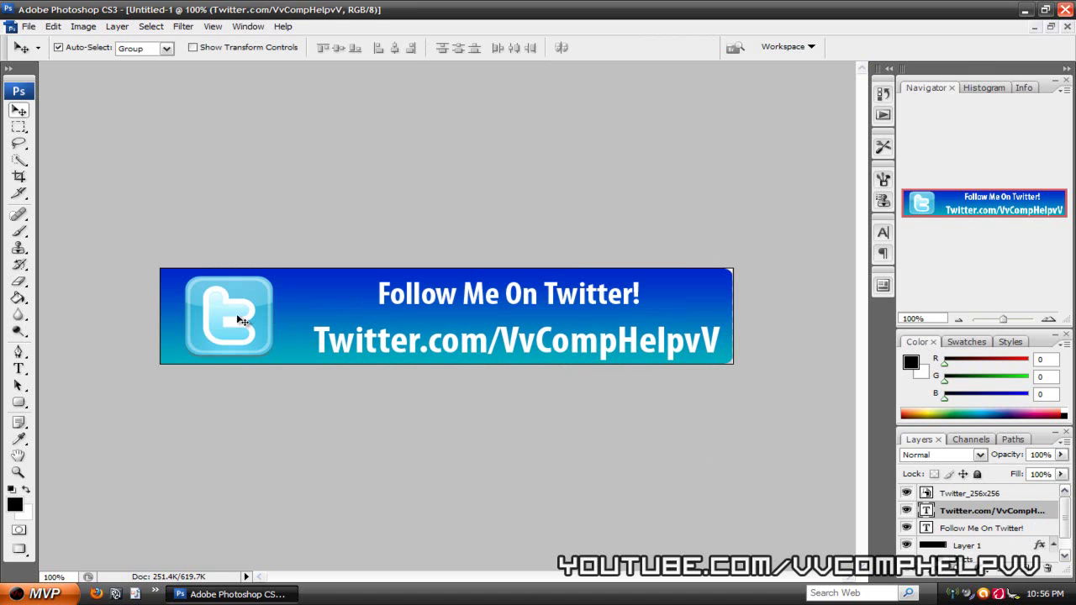
{"action": "left_click", "coordinate": [975, 495]}
{"action": "right_click", "coordinate": [976, 497]}
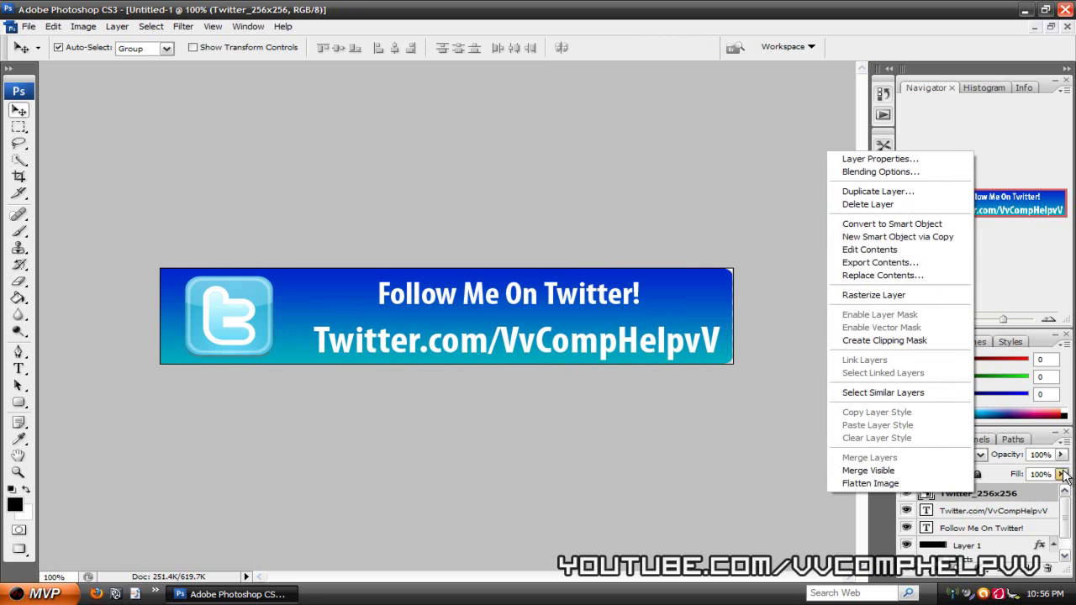
{"action": "left_click", "coordinate": [1004, 499]}
{"action": "right_click", "coordinate": [1005, 500]}
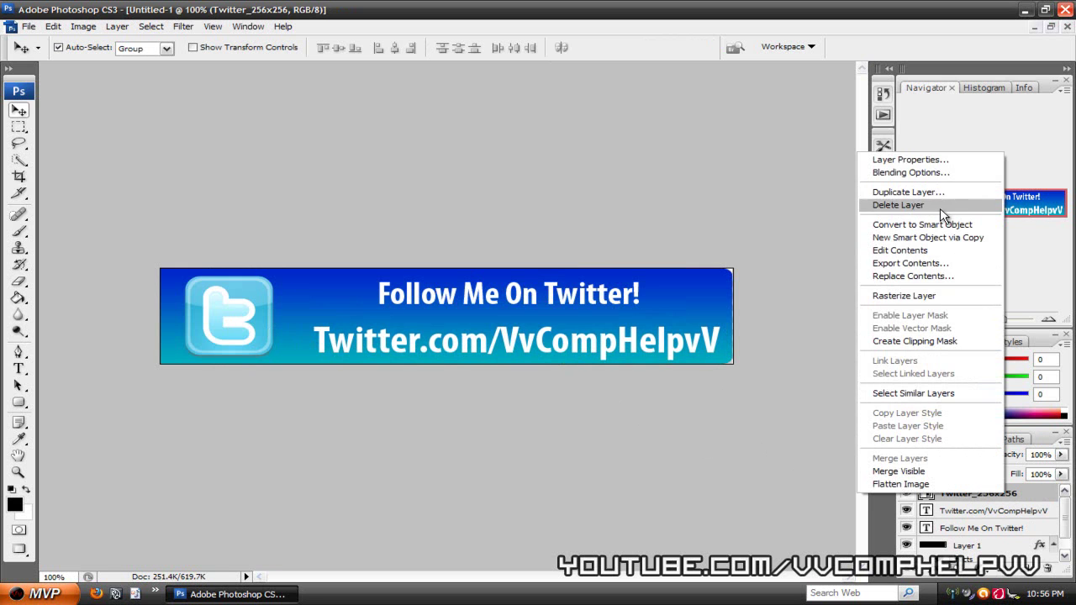
{"action": "left_click", "coordinate": [931, 294]}
Step: Give the Twitter icon layer a Drop Shadow through its blending options
{"action": "right_click", "coordinate": [991, 496]}
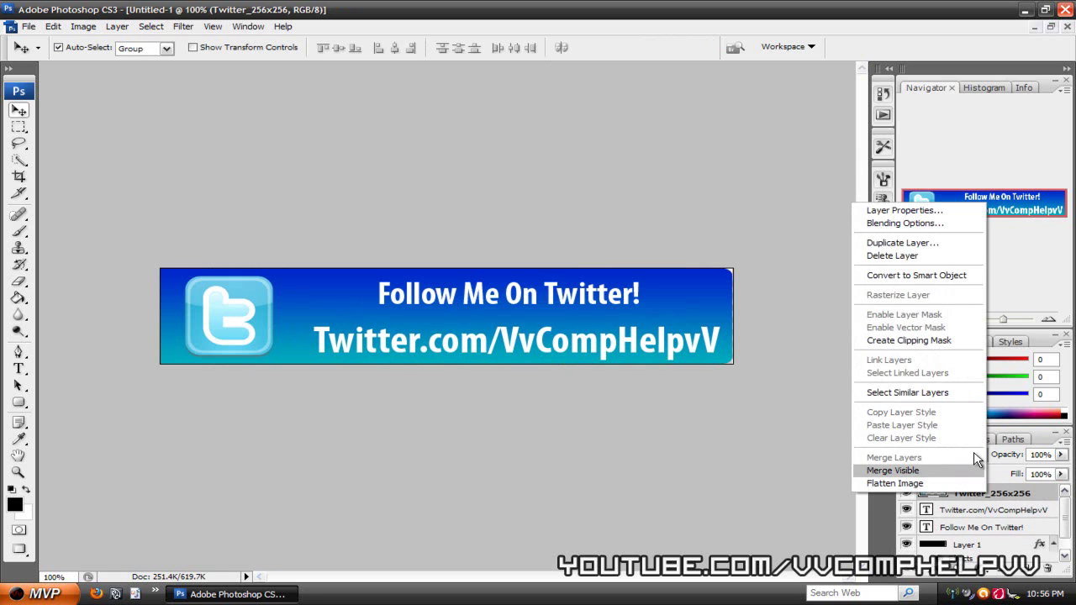
{"action": "left_click", "coordinate": [923, 226]}
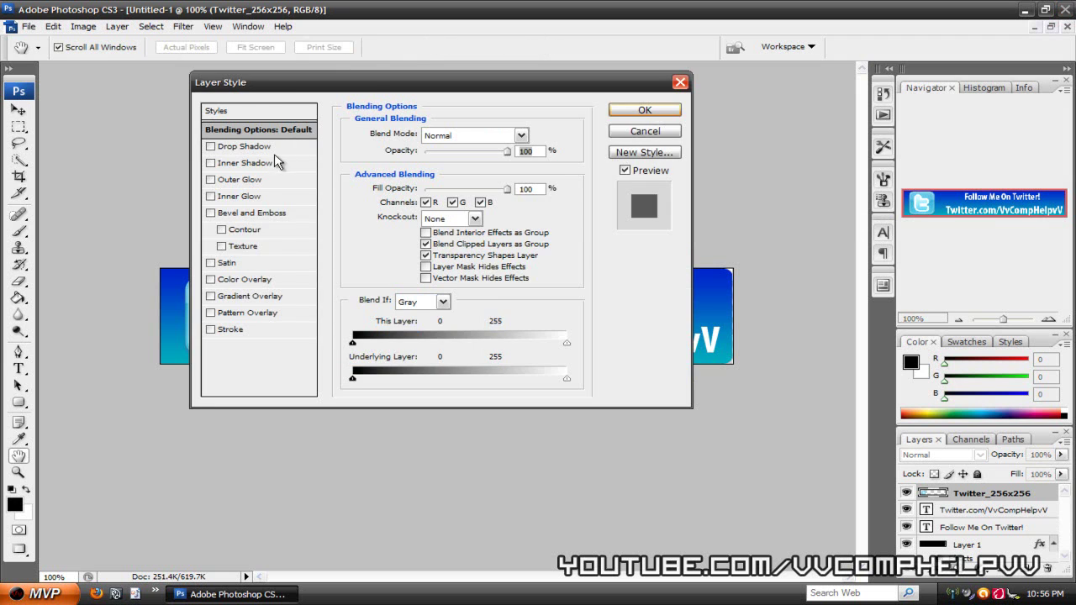
{"action": "left_click_drag", "start_coordinate": [248, 79], "coordinate": [597, 74]}
{"action": "left_click", "coordinate": [616, 317]}
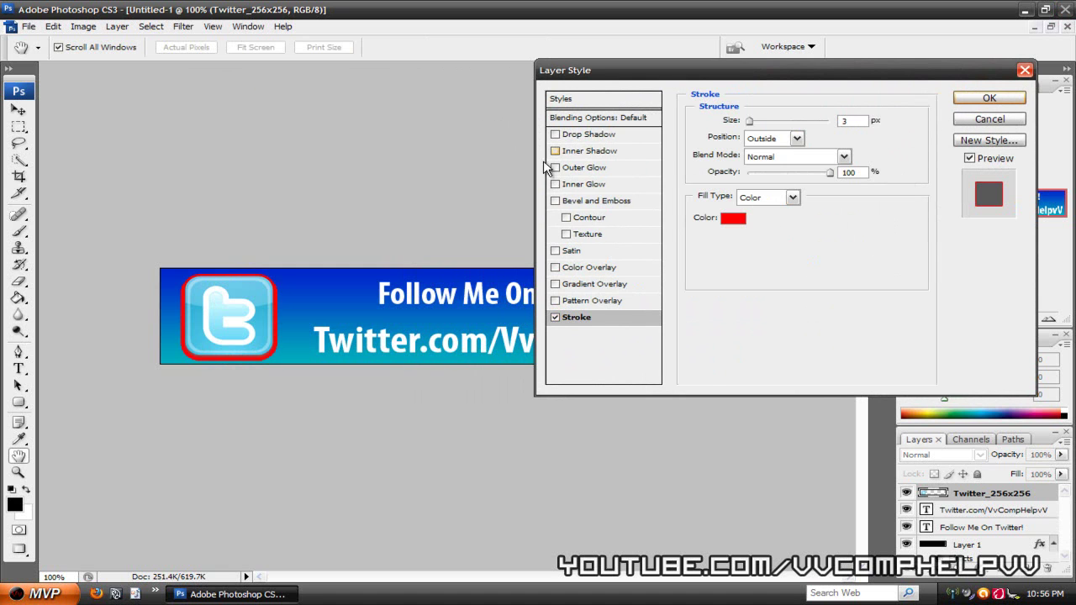
{"action": "left_click", "coordinate": [555, 316]}
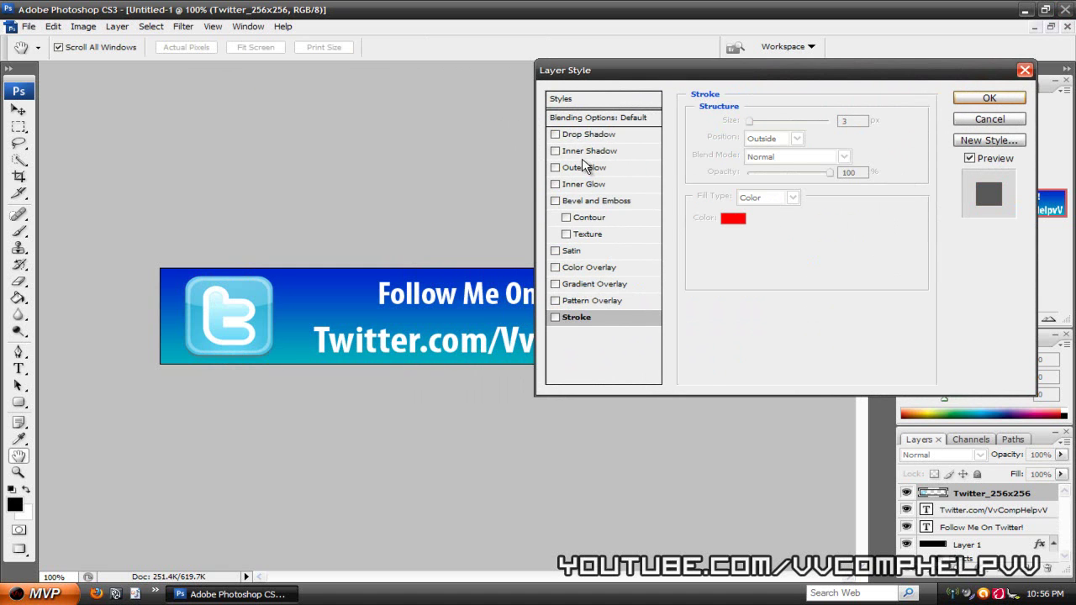
{"action": "left_click", "coordinate": [591, 135]}
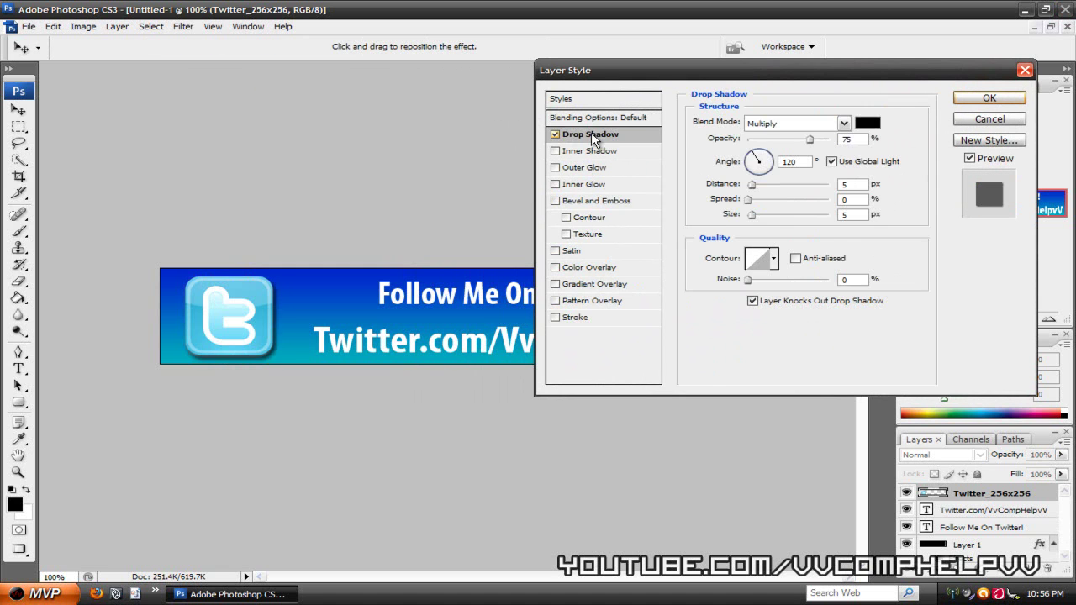
{"action": "left_click", "coordinate": [989, 99]}
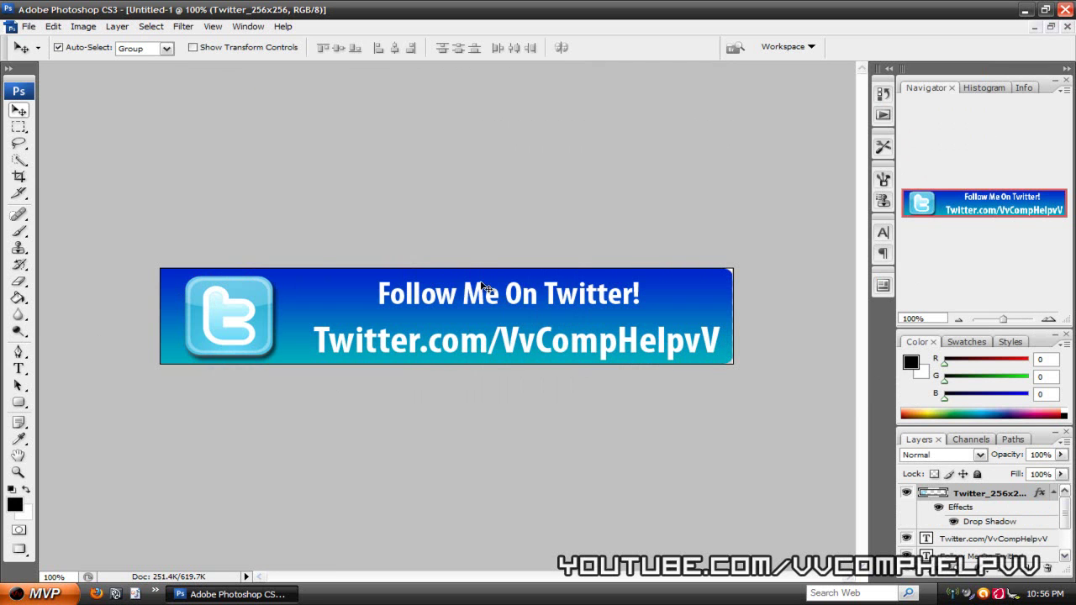
{"action": "key", "text": "ctrl+minus"}
{"action": "key", "text": "ctrl+minus"}
{"action": "key", "text": "ctrl+plus"}
{"action": "key", "text": "ctrl+plus"}
{"action": "key", "text": "ctrl+minus"}
{"action": "key", "text": "ctrl+minus"}
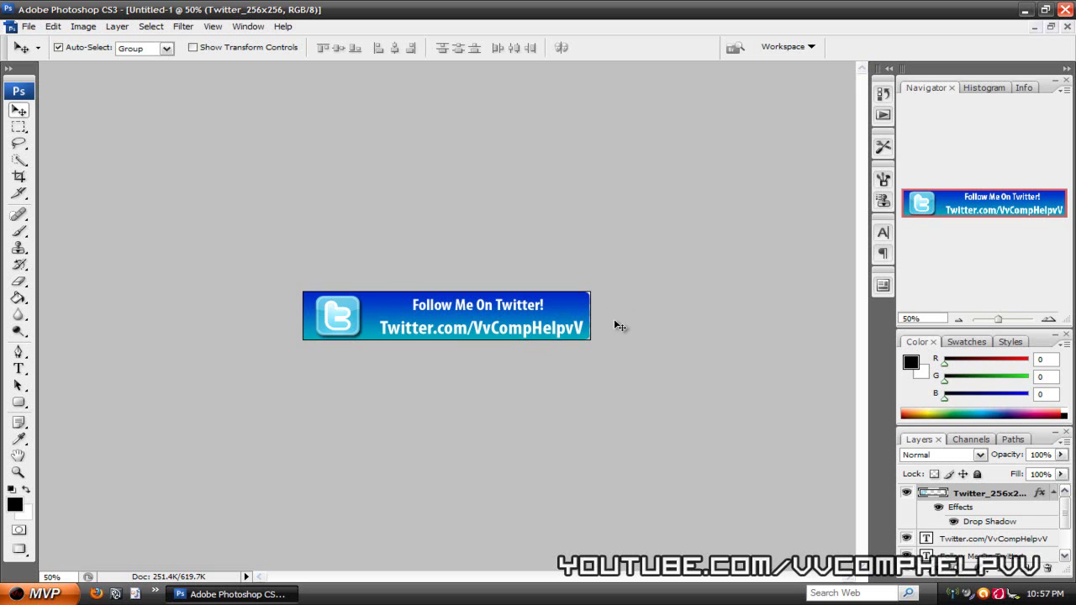
{"action": "key", "text": "ctrl+plus"}
{"action": "key", "text": "ctrl+plus"}
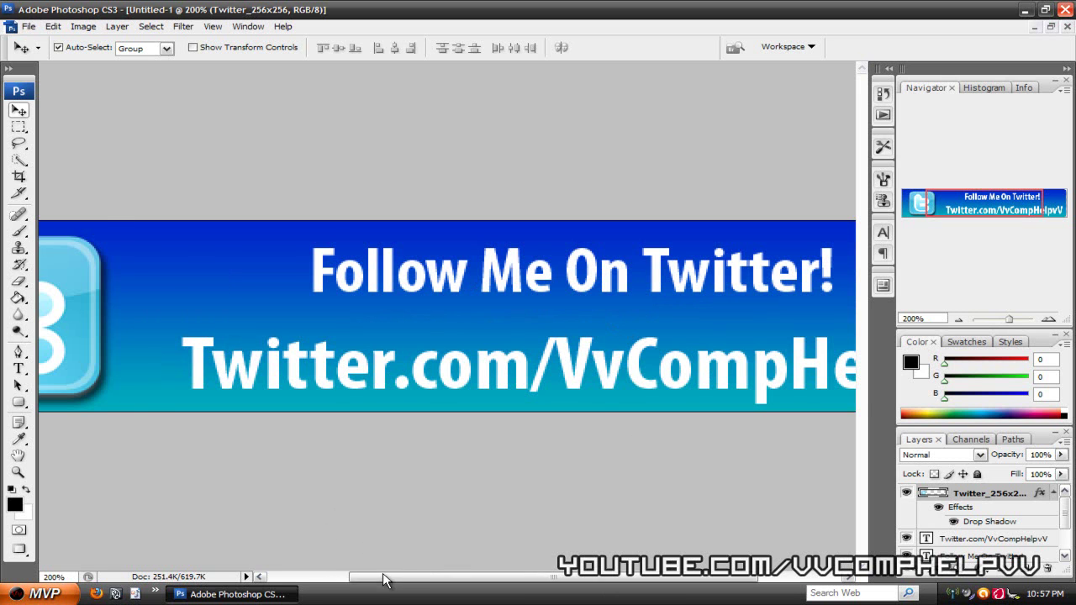
{"action": "left_click_drag", "start_coordinate": [385, 577], "coordinate": [465, 577]}
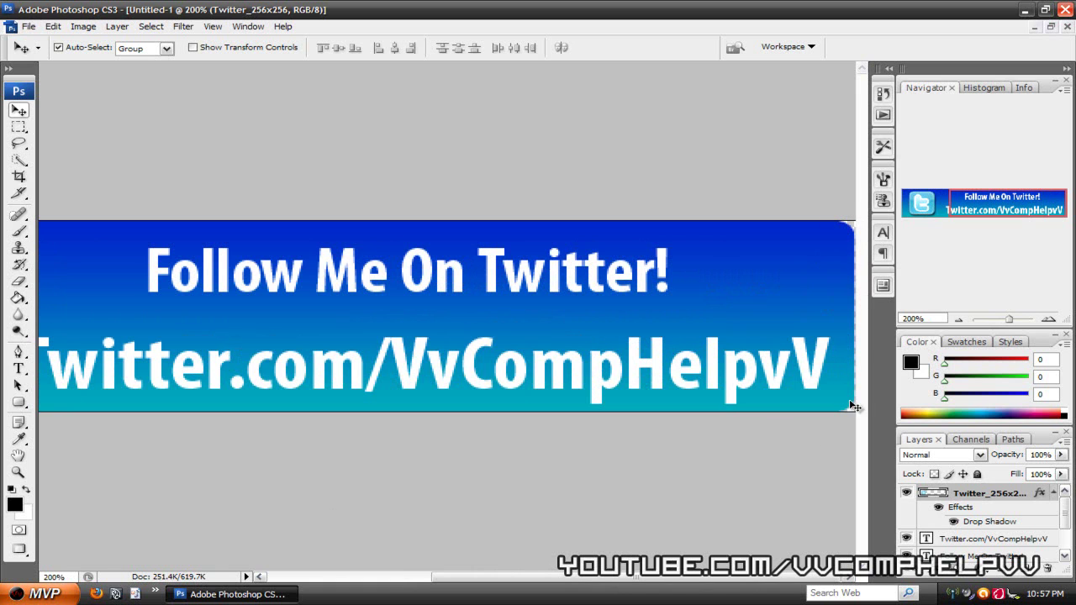
{"action": "key", "text": "ctrl+minus"}
{"action": "key", "text": "ctrl+minus"}
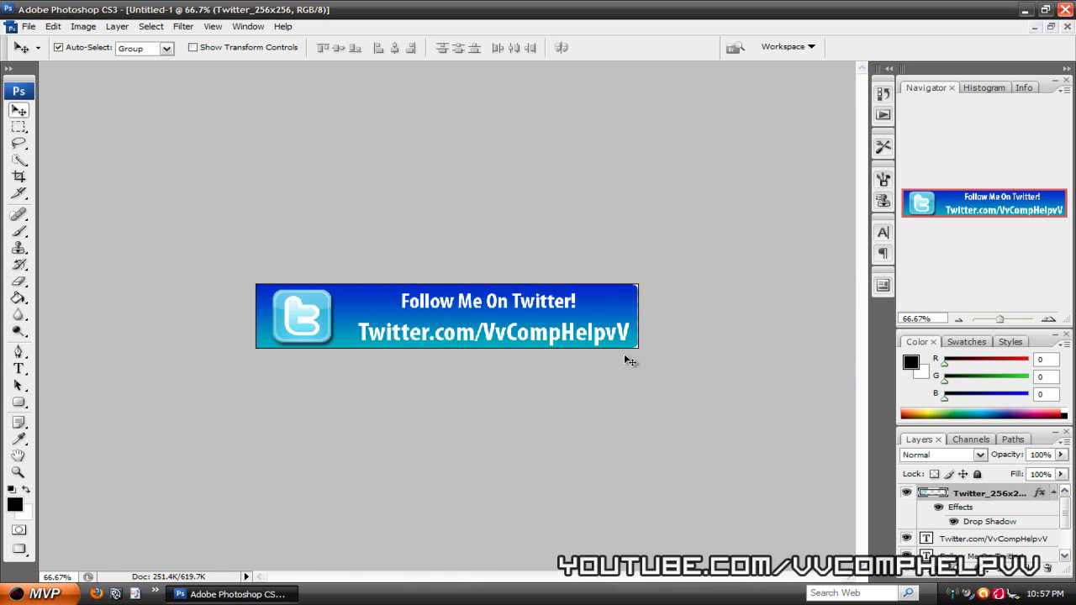
Step: Save a PNG copy of the banner named 'Twitter Banner' to the Desktop, accepting the default PNG options
{"action": "left_click", "coordinate": [28, 26]}
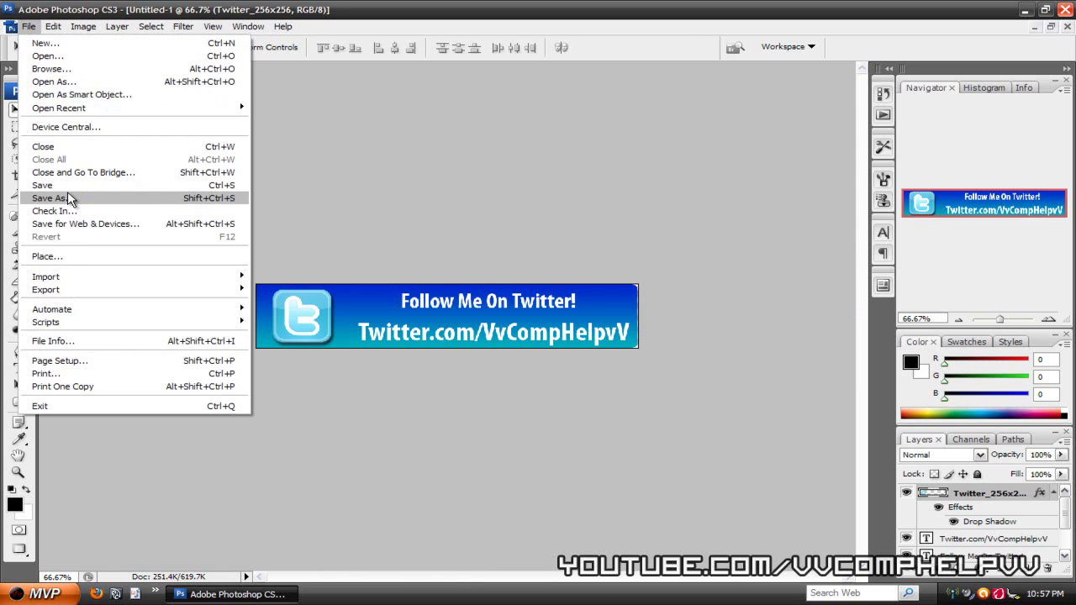
{"action": "left_click", "coordinate": [66, 199]}
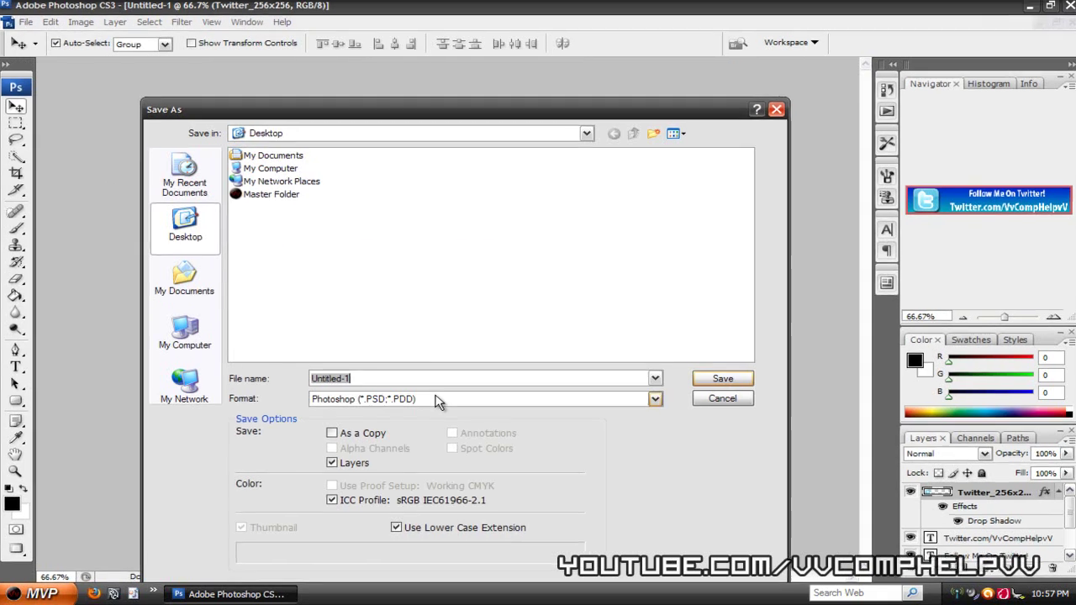
{"action": "left_click", "coordinate": [440, 399]}
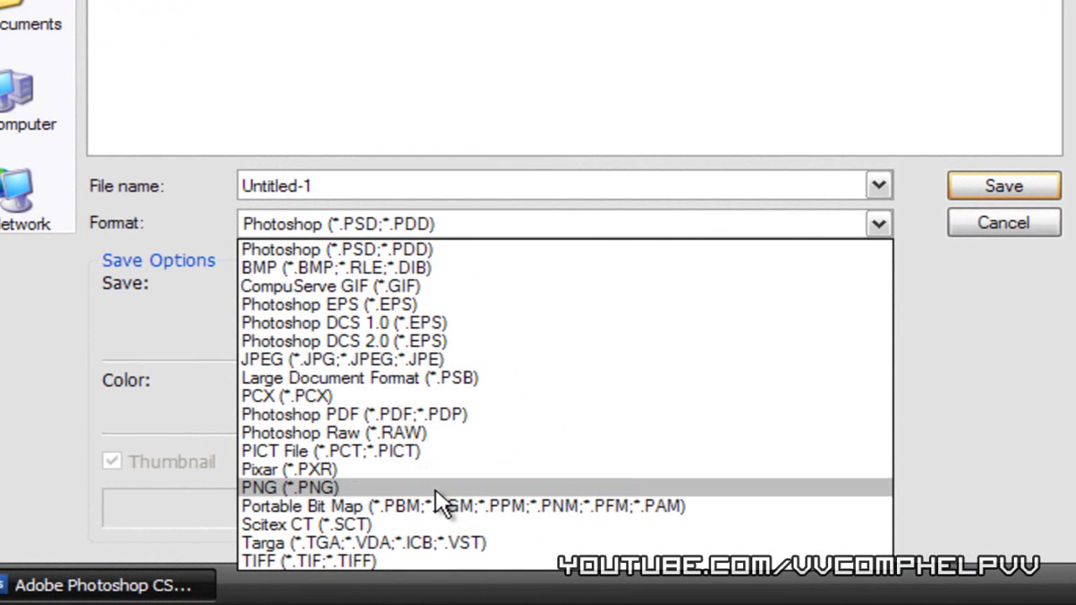
{"action": "left_click", "coordinate": [431, 511]}
{"action": "left_click", "coordinate": [394, 180]}
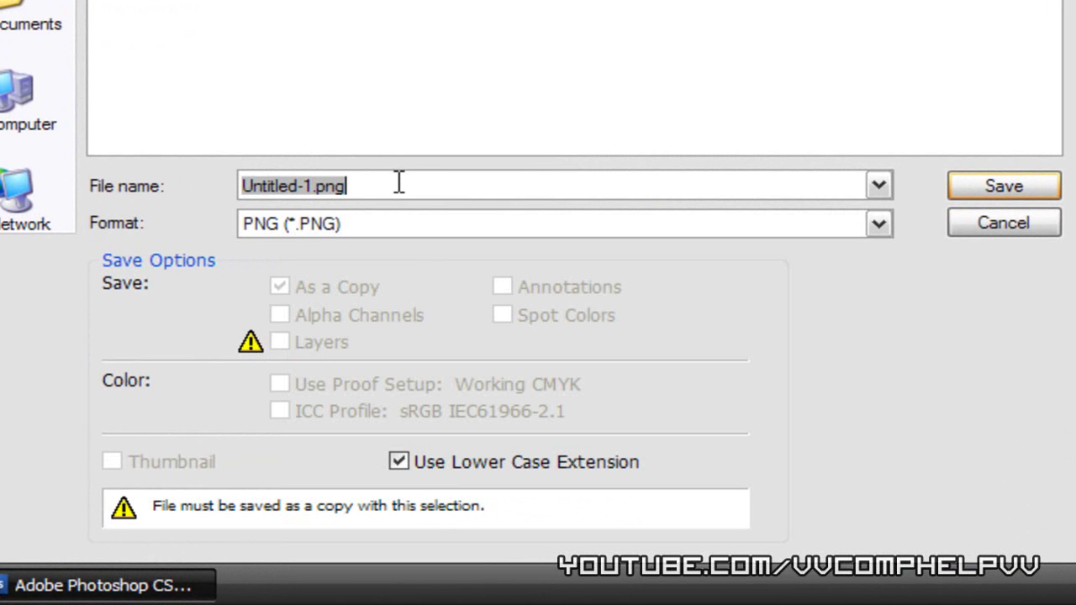
{"action": "type", "text": "Twitter Banner"}
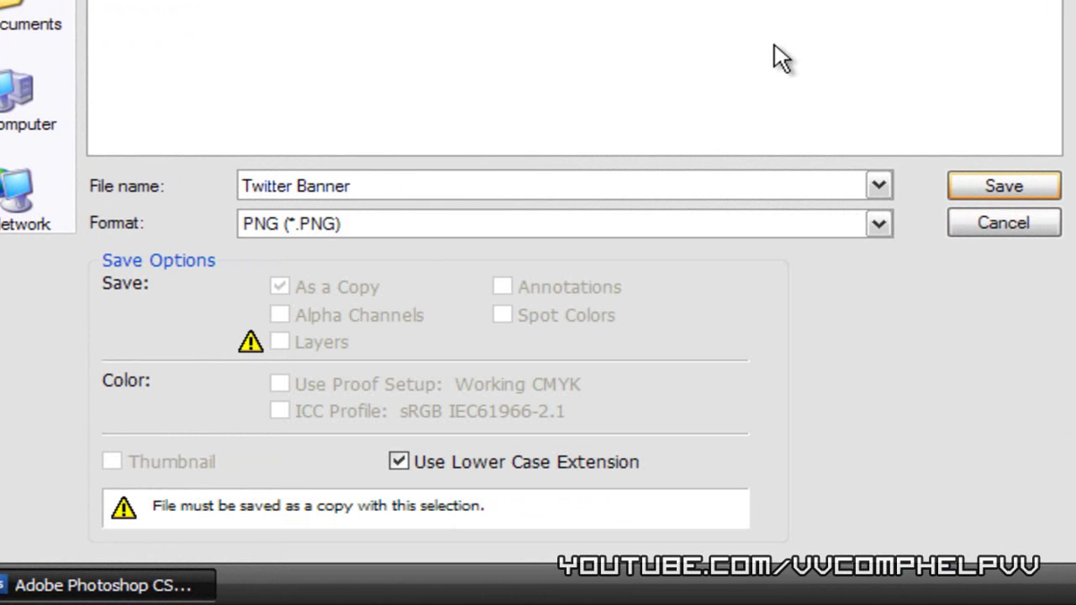
{"action": "left_click", "coordinate": [1047, 187]}
{"action": "left_click", "coordinate": [699, 155]}
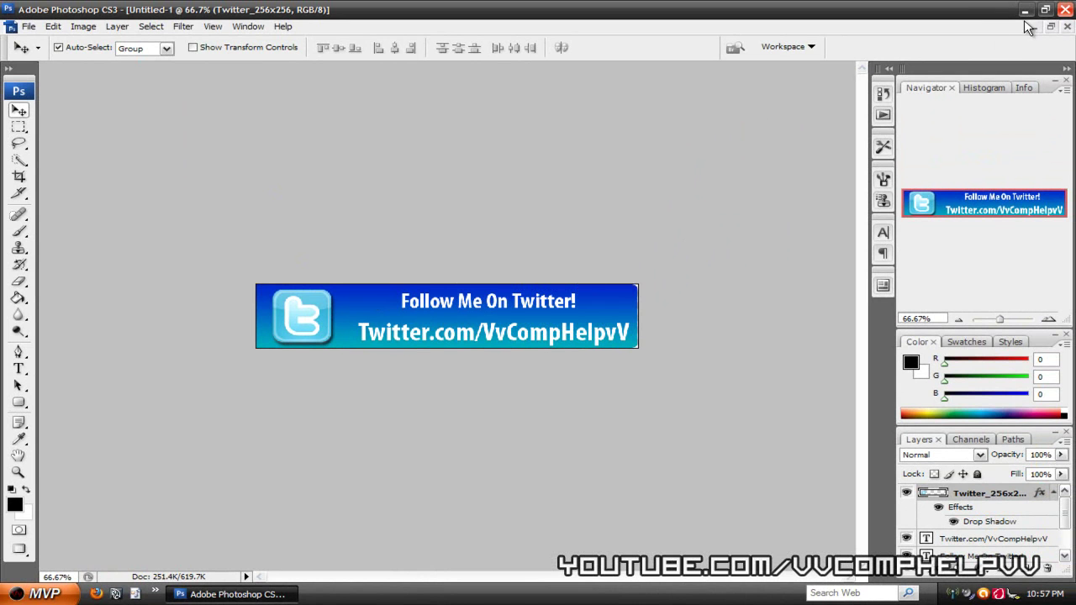
Step: Quit Photoshop and view the Twitter Banner PNG from the desktop in Firefox via Open With
{"action": "left_click", "coordinate": [1065, 9]}
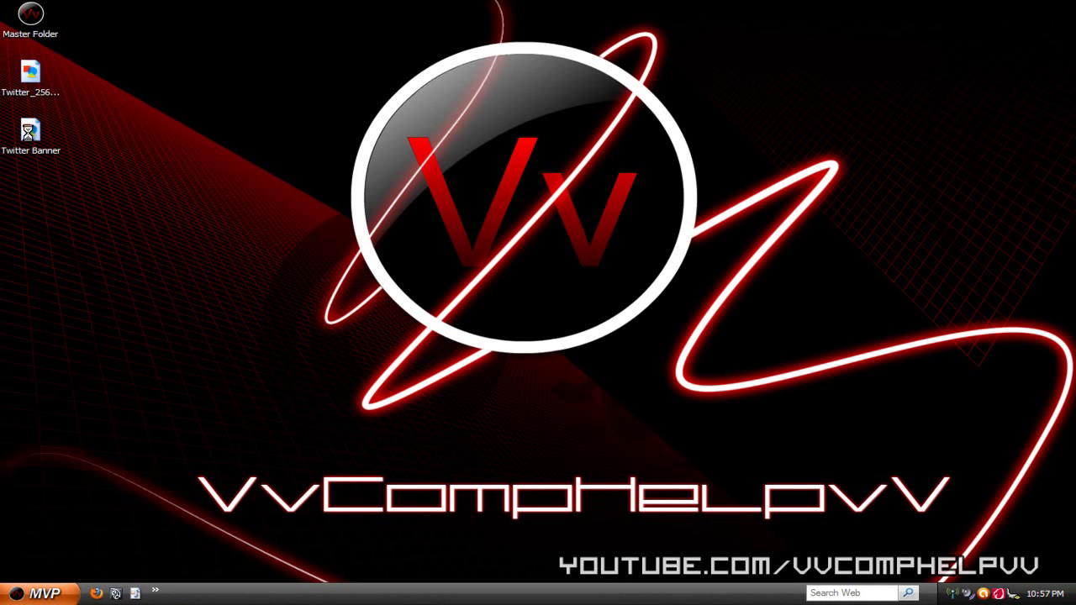
{"action": "right_click", "coordinate": [30, 132]}
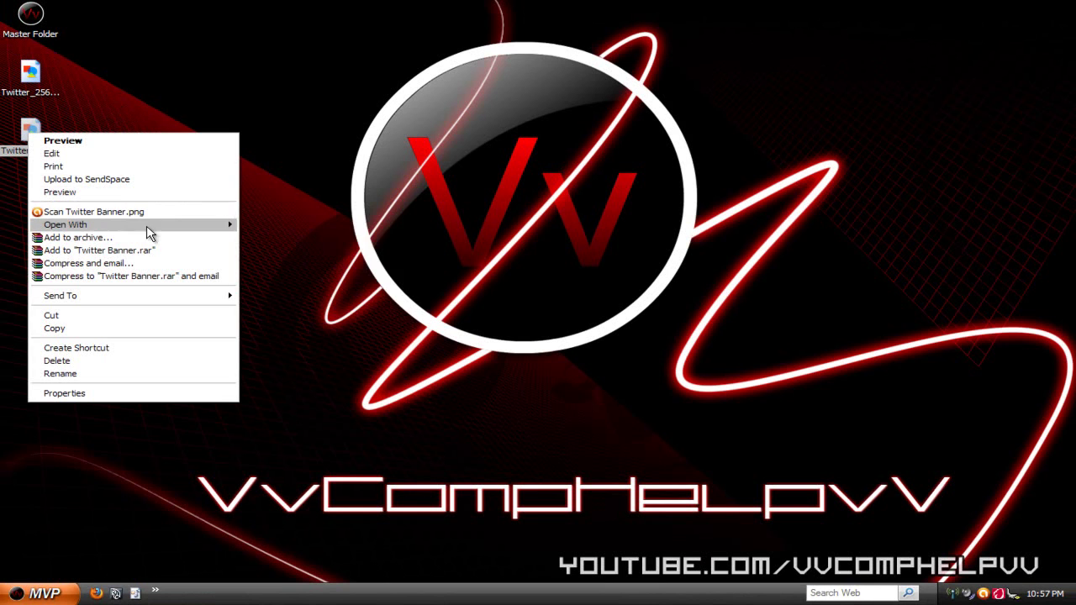
{"action": "mouse_move", "coordinate": [194, 225]}
{"action": "left_click", "coordinate": [312, 313]}
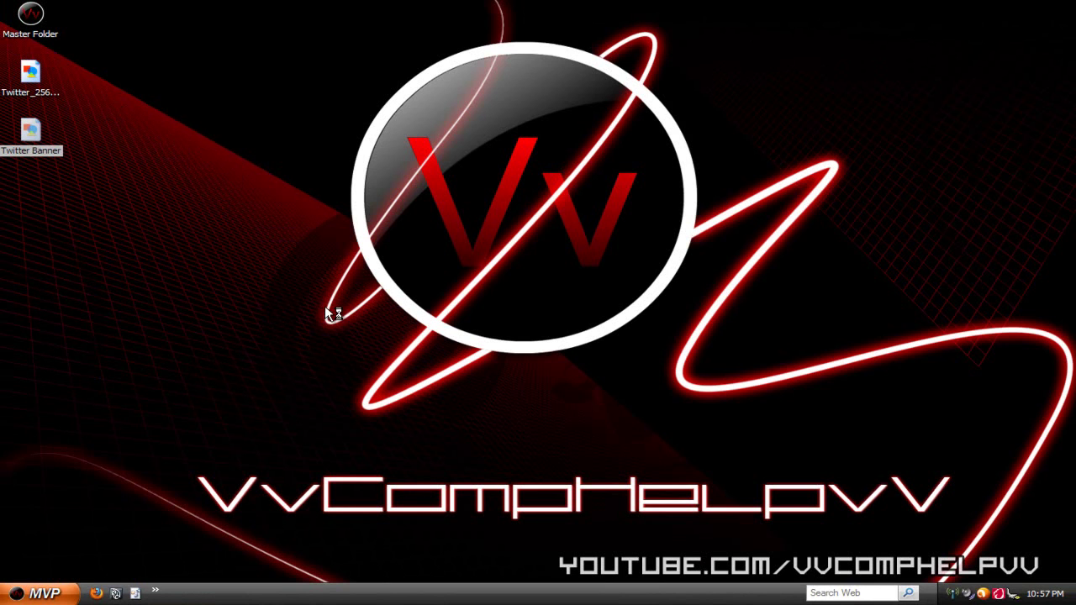